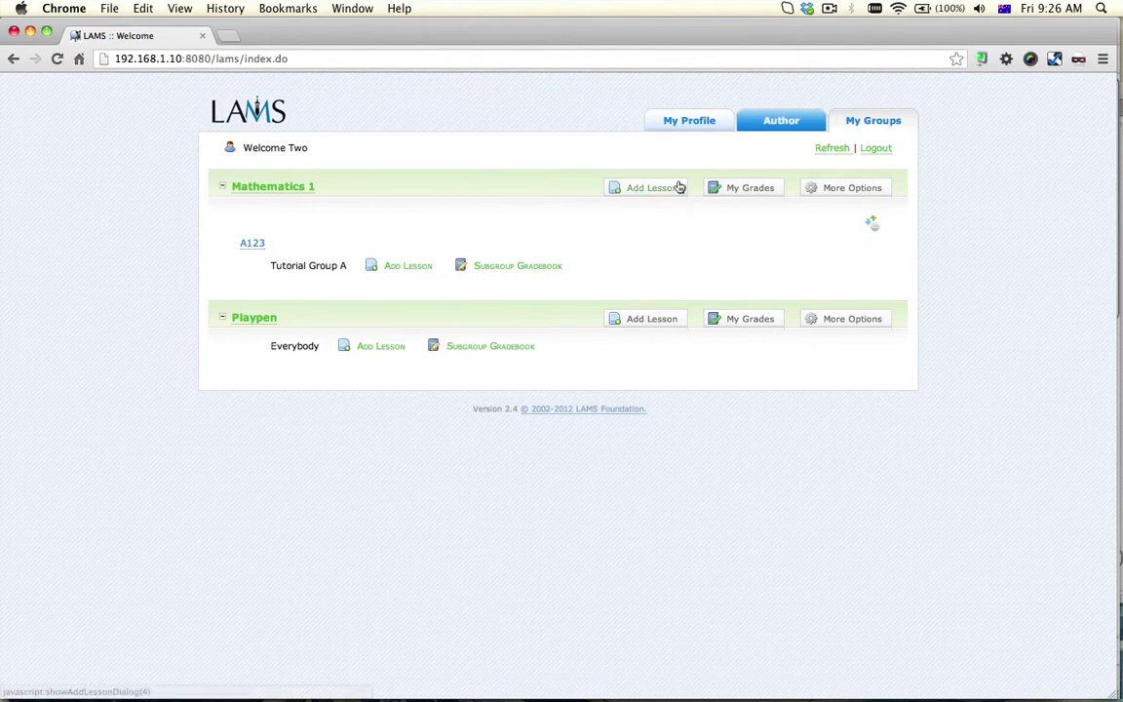
Add the Web Conference 123 sequence as a new lesson for Mathematics 1
{"action": "left_click", "coordinate": [670, 187]}
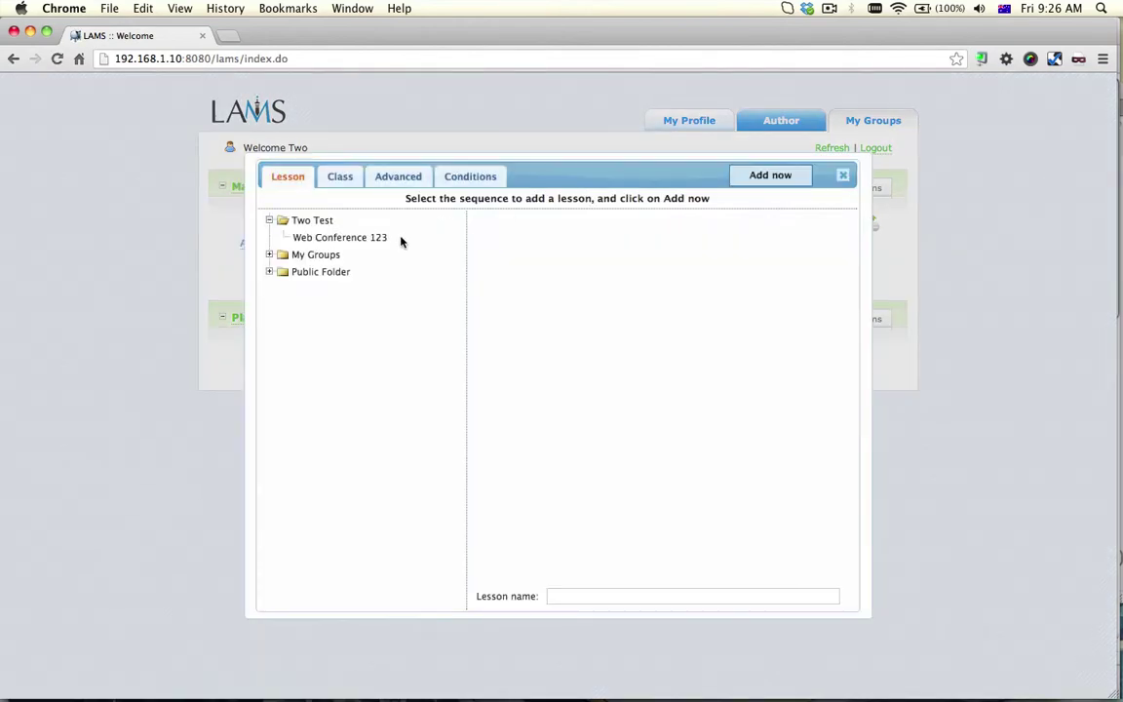
{"action": "left_click", "coordinate": [400, 240]}
{"action": "left_click", "coordinate": [761, 174]}
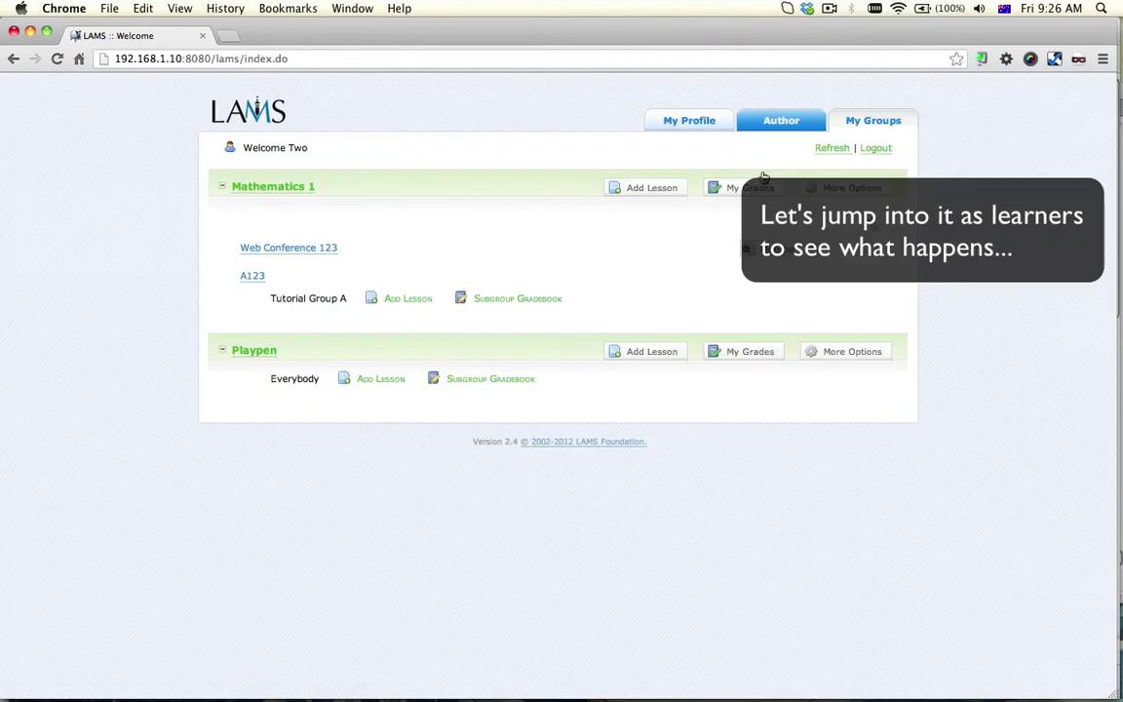
Open Web Conference 123 as a learner, confirm it is unavailable, then close that window
{"action": "left_click", "coordinate": [269, 252]}
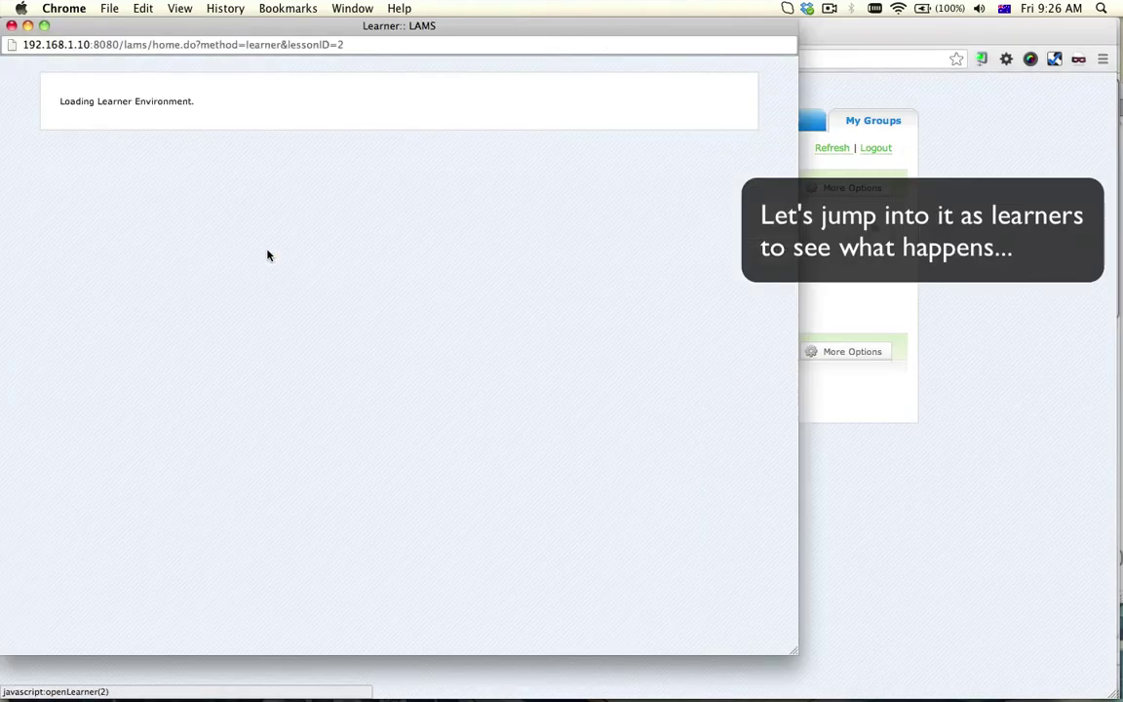
{"action": "left_click_drag", "start_coordinate": [342, 28], "coordinate": [489, 30]}
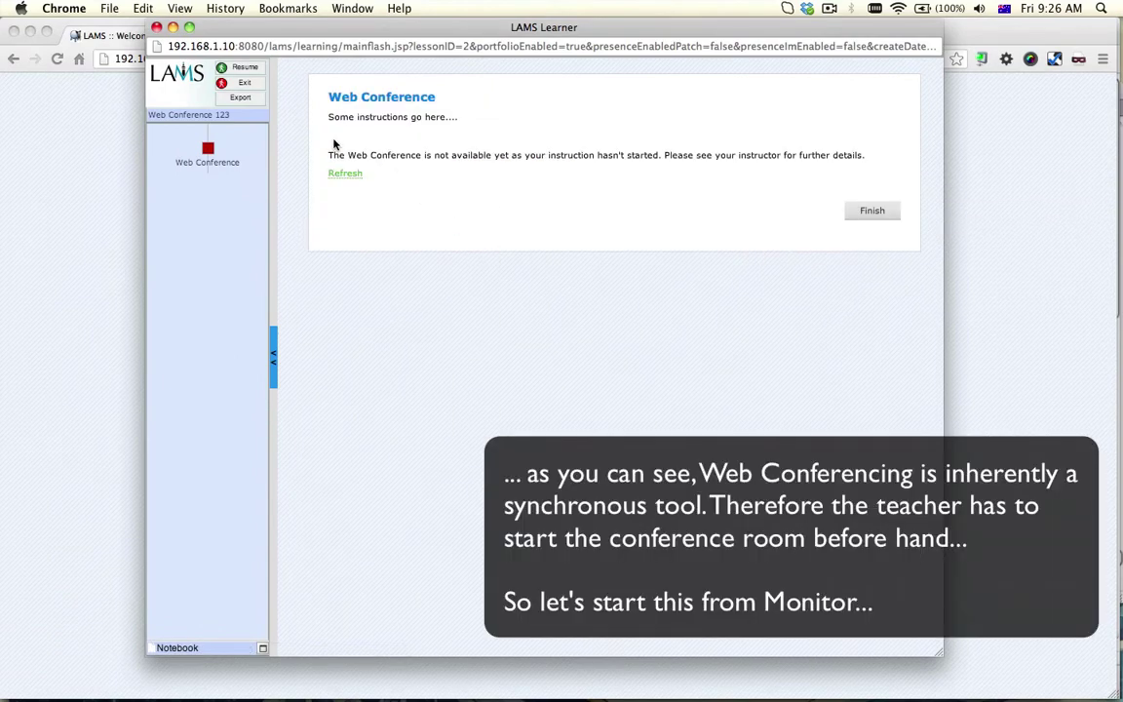
{"action": "left_click_drag", "start_coordinate": [328, 155], "coordinate": [456, 168]}
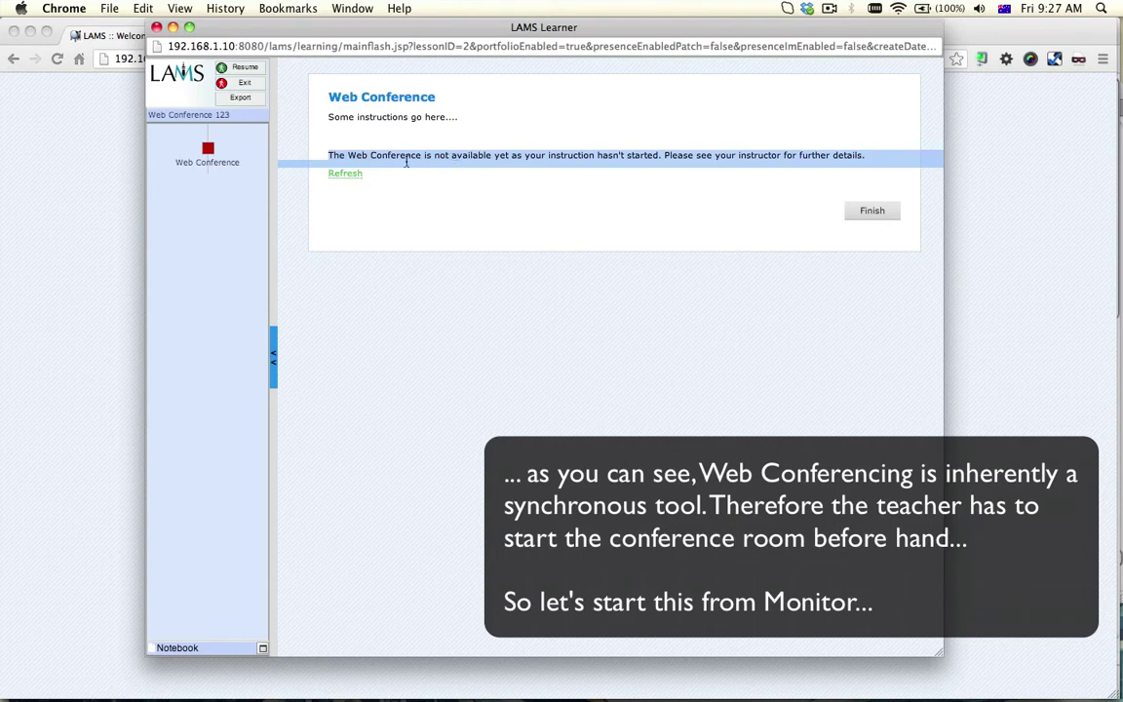
{"action": "left_click", "coordinate": [156, 27]}
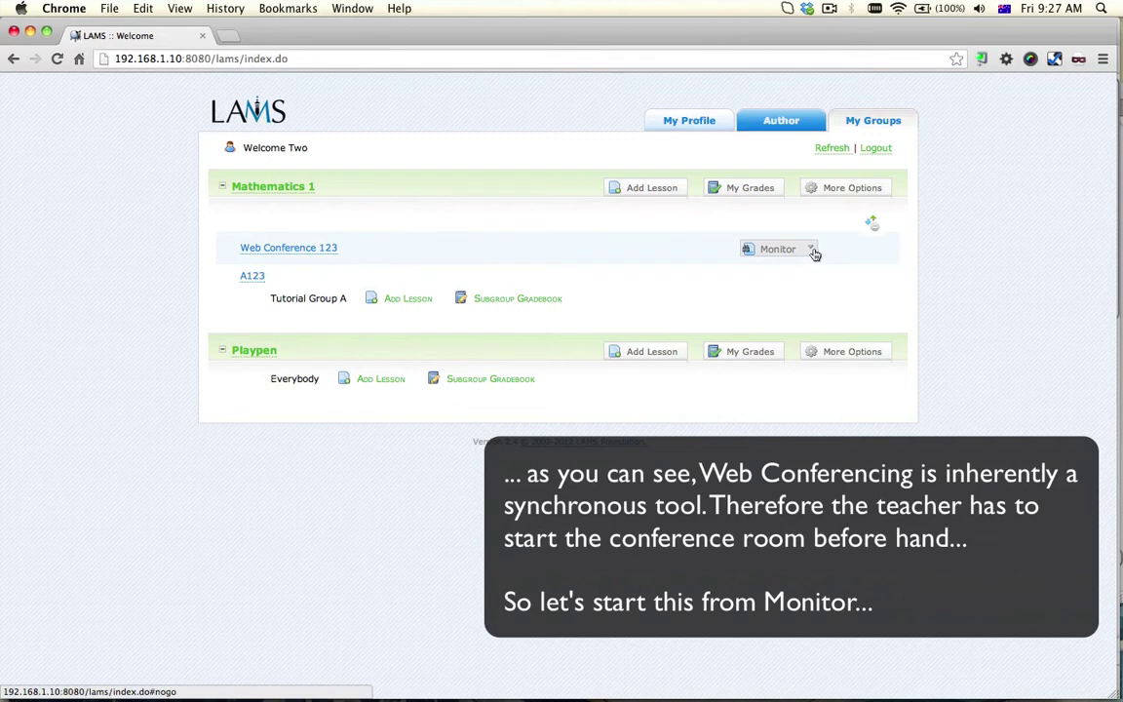
From the lesson's Monitor Sequence view, open the Web Conference activity and start its conference room
{"action": "left_click", "coordinate": [780, 250]}
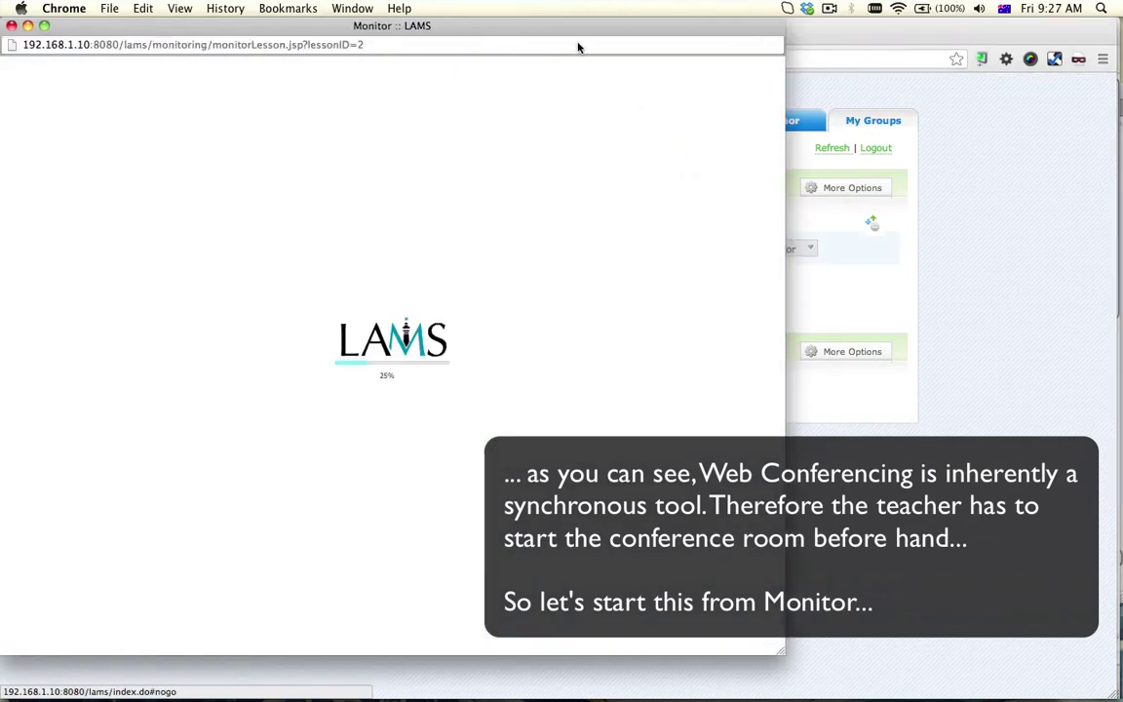
{"action": "left_click_drag", "start_coordinate": [545, 27], "coordinate": [661, 39]}
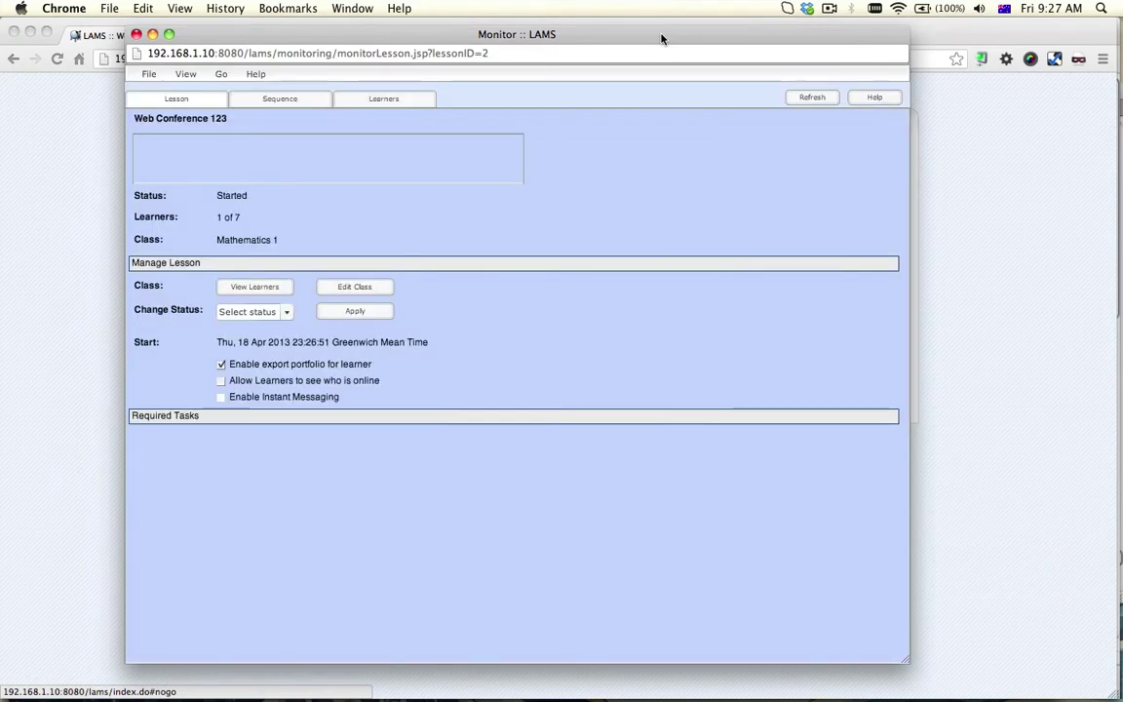
{"action": "left_click", "coordinate": [291, 101]}
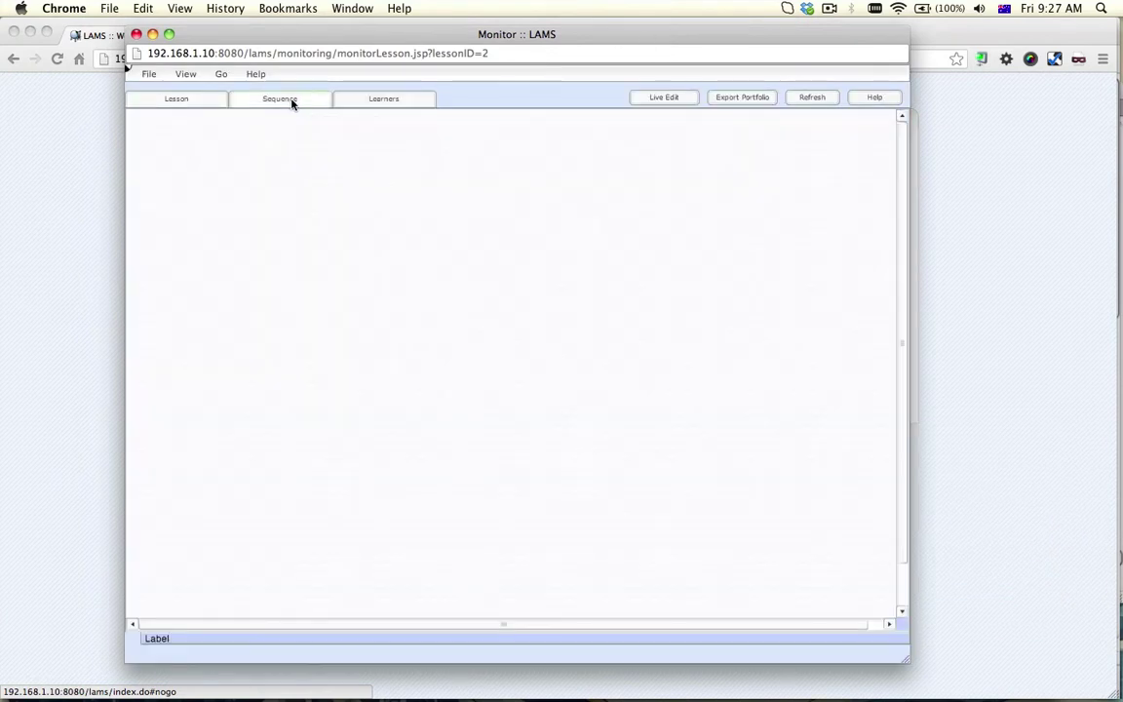
{"action": "left_click", "coordinate": [279, 185]}
{"action": "double_click", "coordinate": [279, 185]}
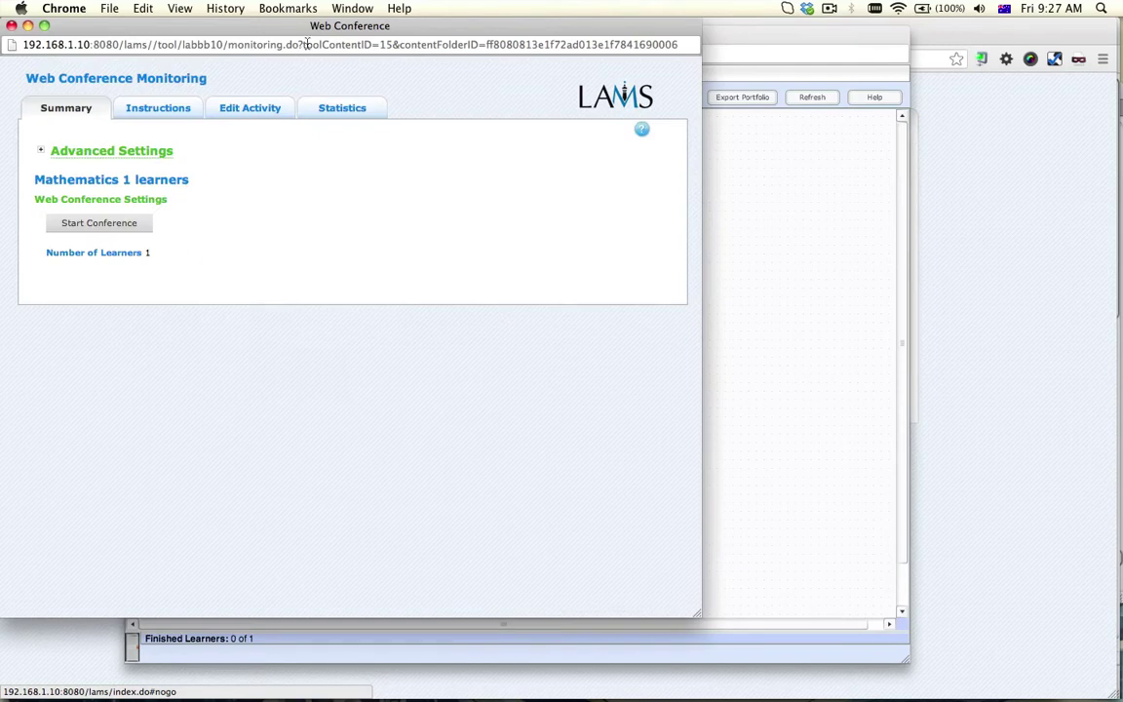
{"action": "left_click_drag", "start_coordinate": [310, 31], "coordinate": [531, 85]}
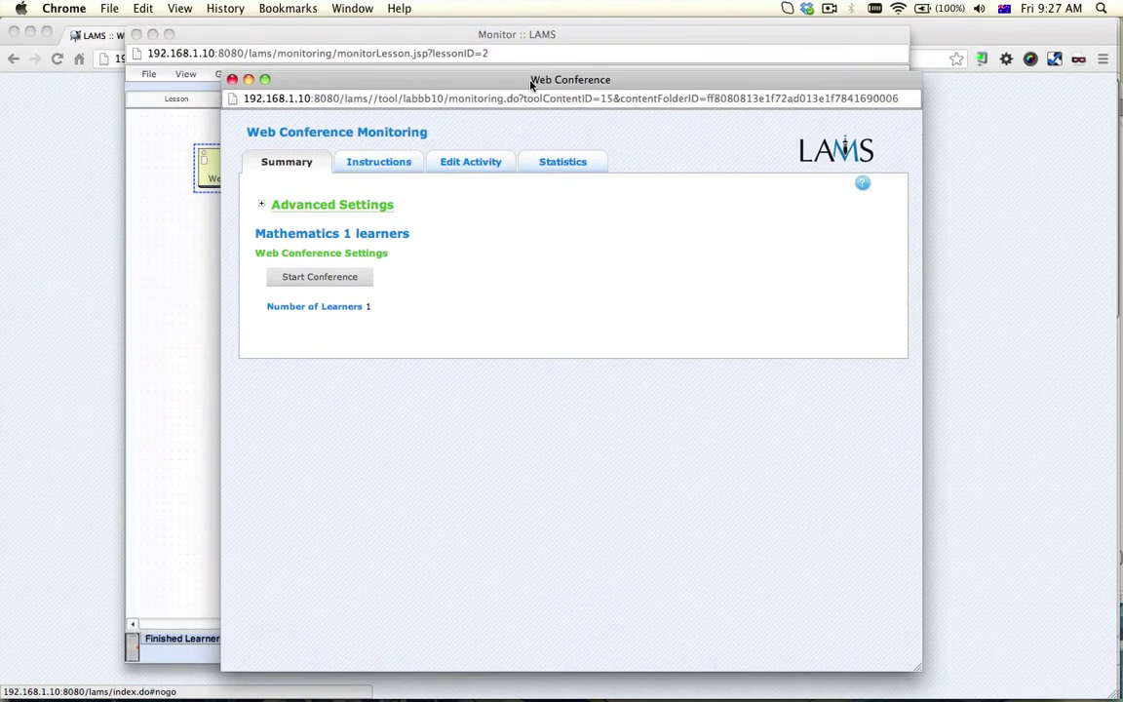
{"action": "left_click", "coordinate": [346, 283]}
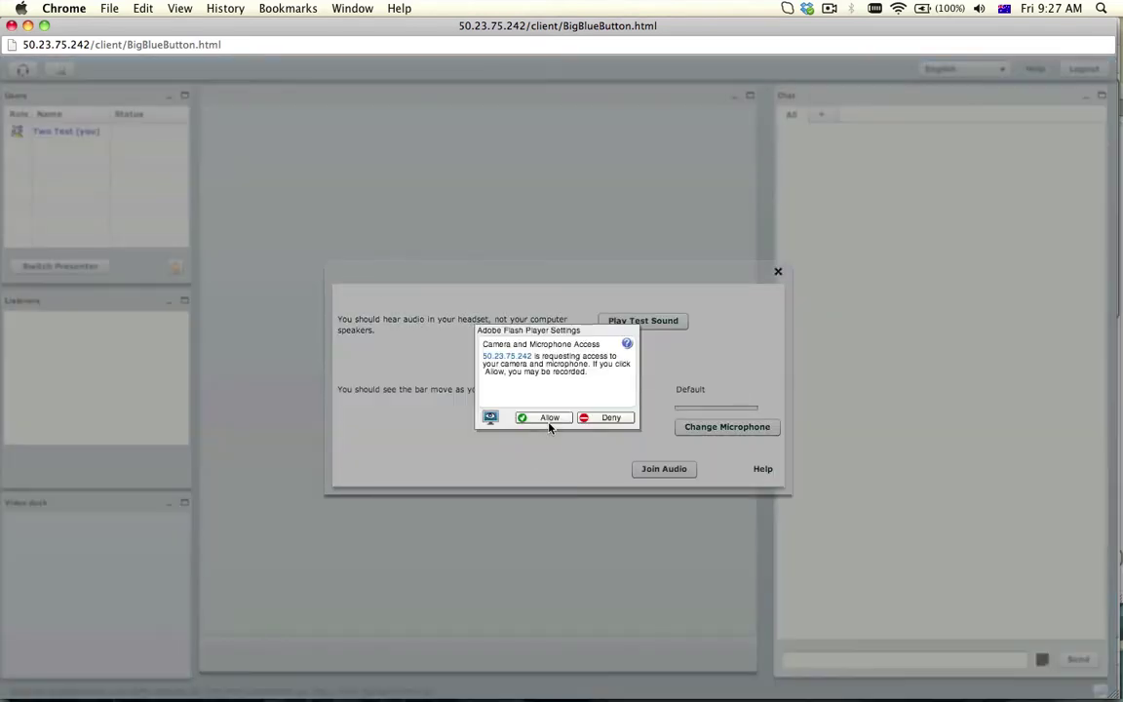
Allow camera and microphone, join the conference audio, and start sharing the teacher's webcam
{"action": "left_click", "coordinate": [549, 418]}
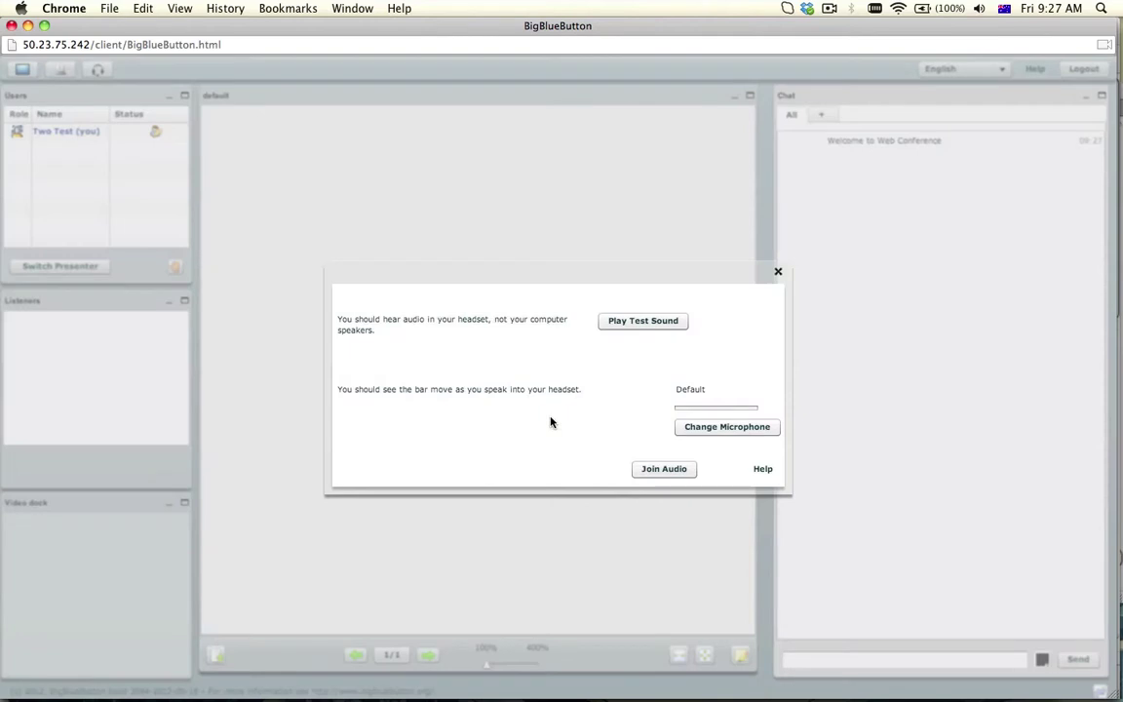
{"action": "left_click", "coordinate": [651, 325]}
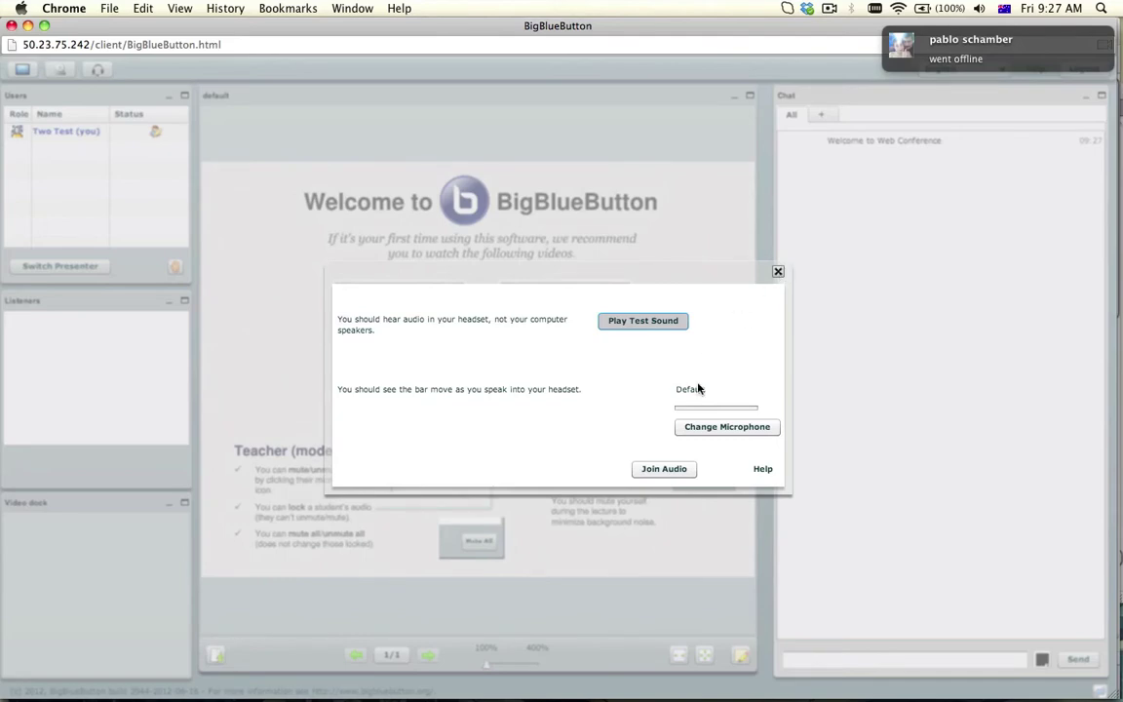
{"action": "left_click", "coordinate": [679, 469]}
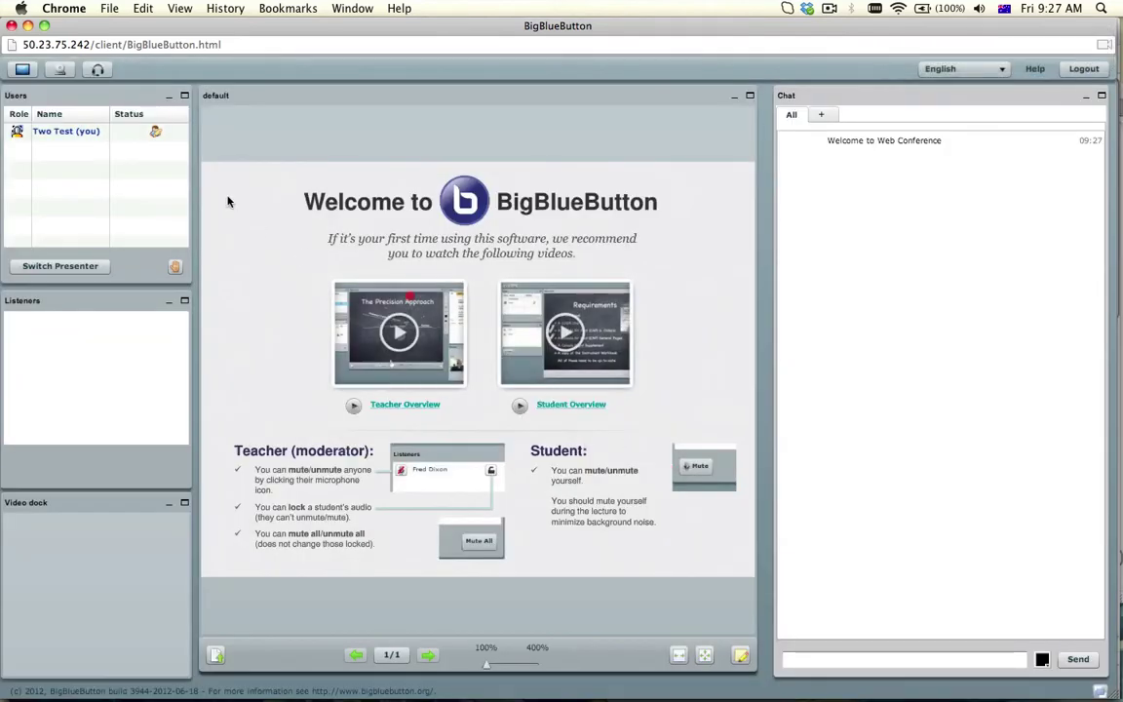
{"action": "left_click", "coordinate": [101, 132]}
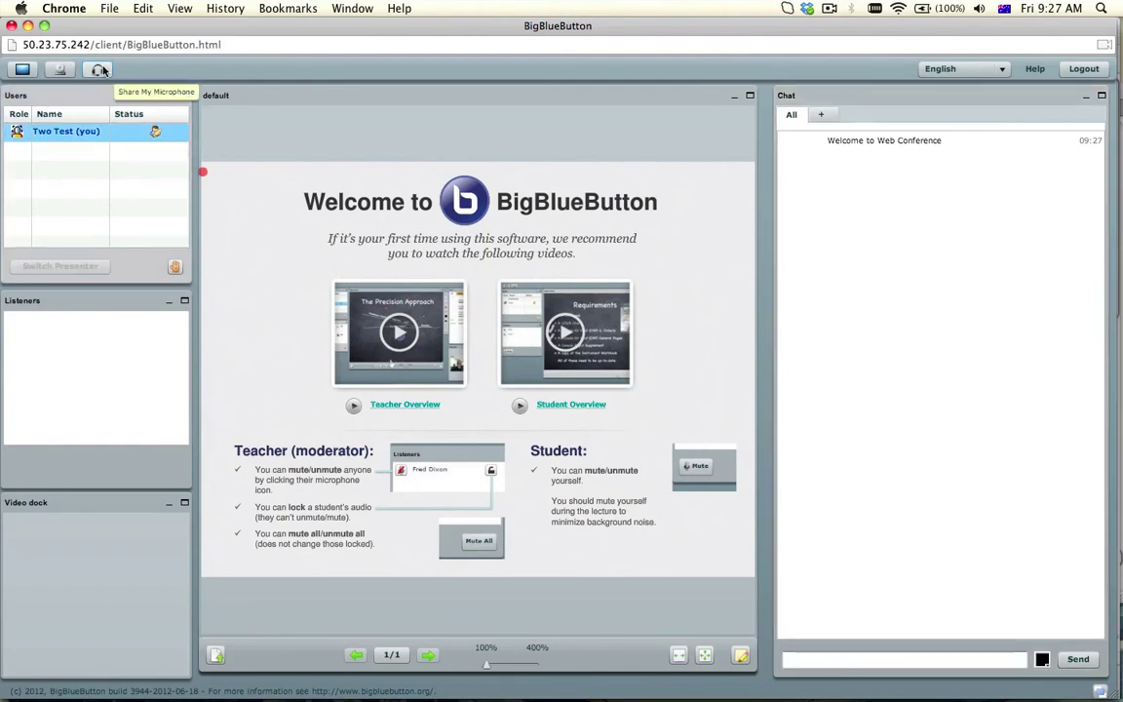
{"action": "left_click", "coordinate": [101, 70]}
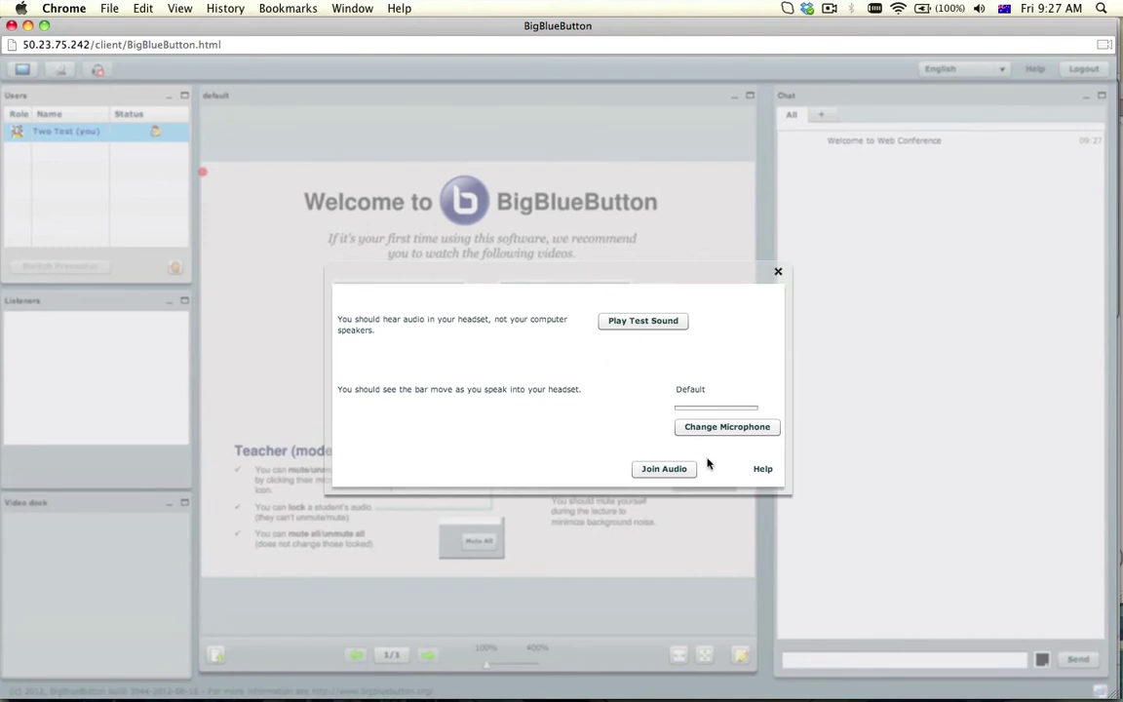
{"action": "left_click", "coordinate": [675, 469]}
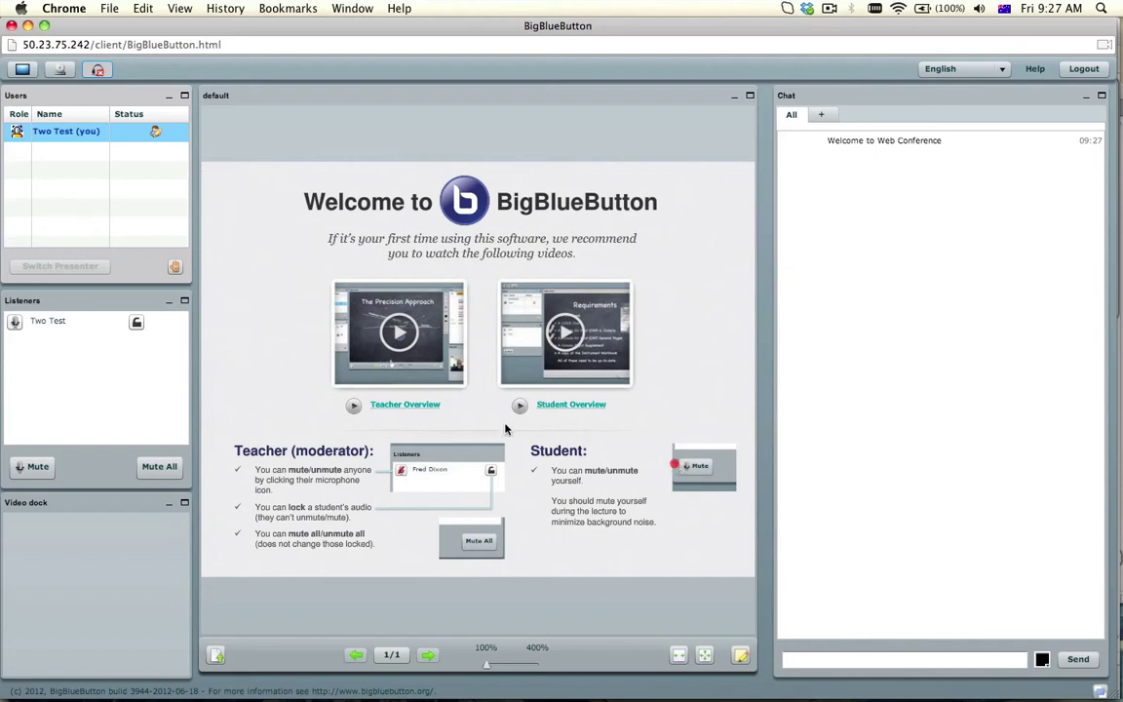
{"action": "left_click", "coordinate": [60, 71]}
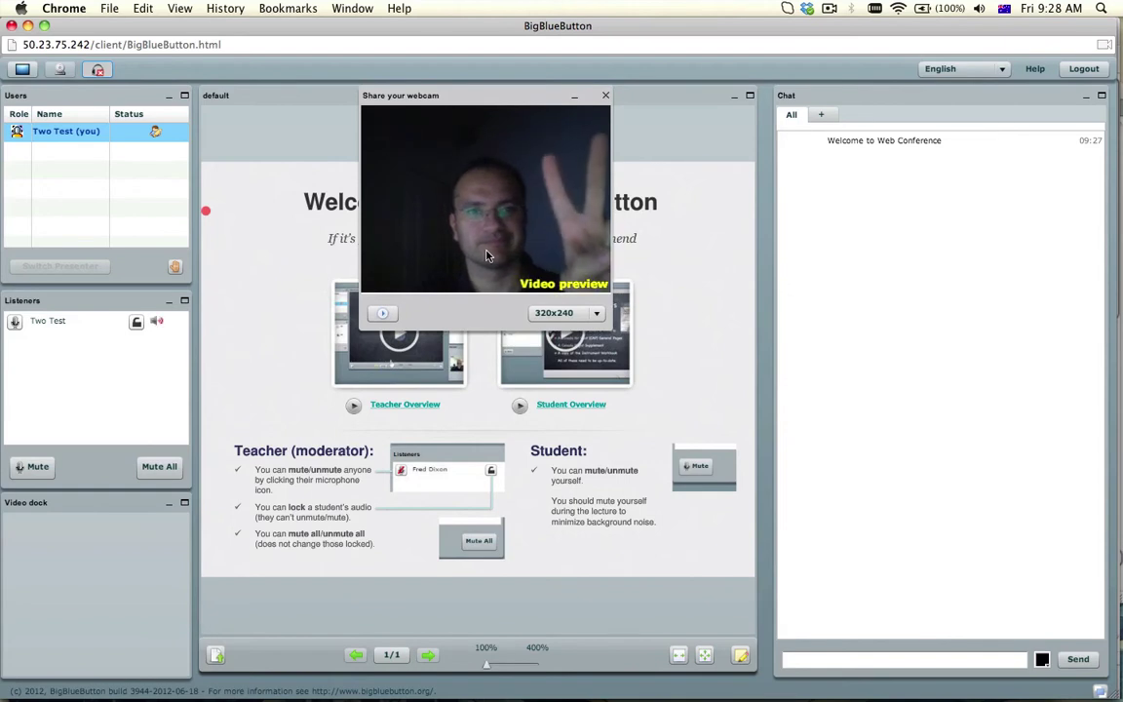
{"action": "left_click", "coordinate": [384, 313]}
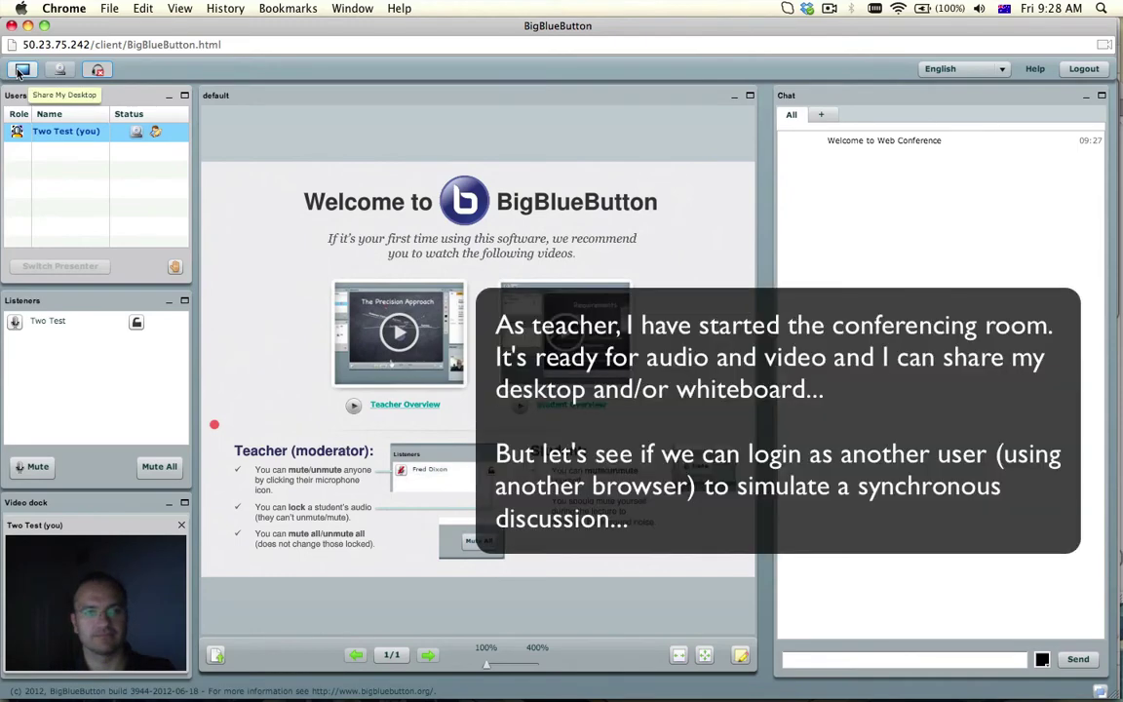
Launch Firefox by searching for it in Spotlight
{"action": "key", "text": "super+space"}
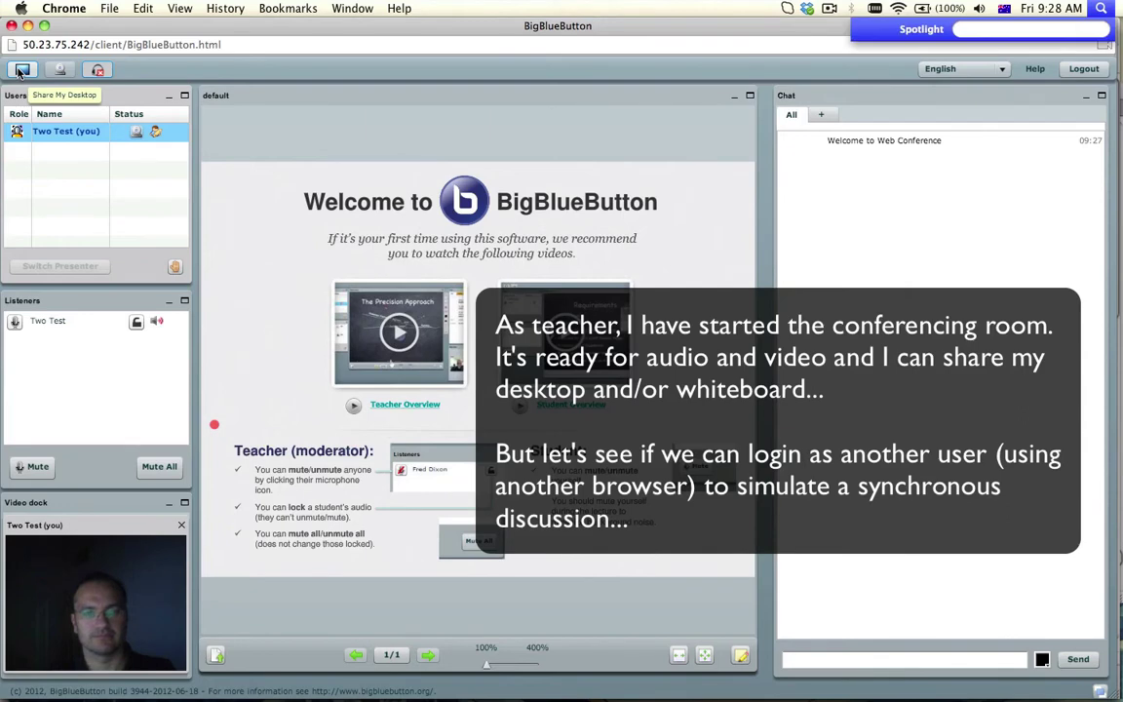
{"action": "type", "text": "test"}
{"action": "type", "text": "firefo"}
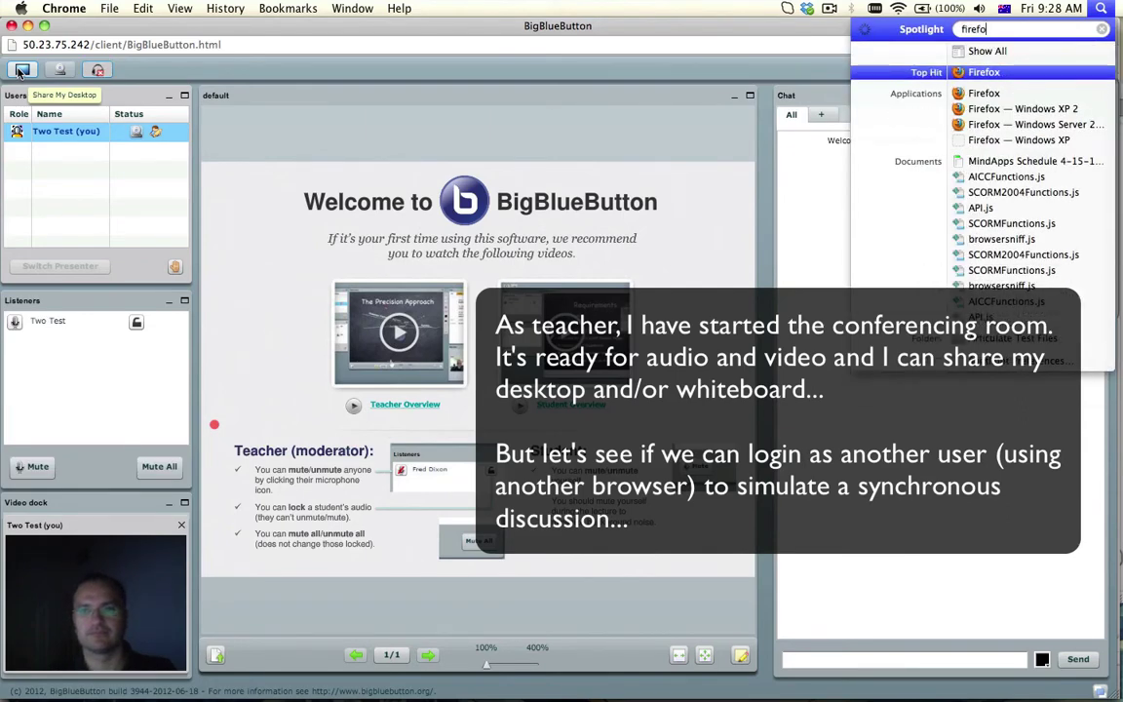
{"action": "key", "text": "Return"}
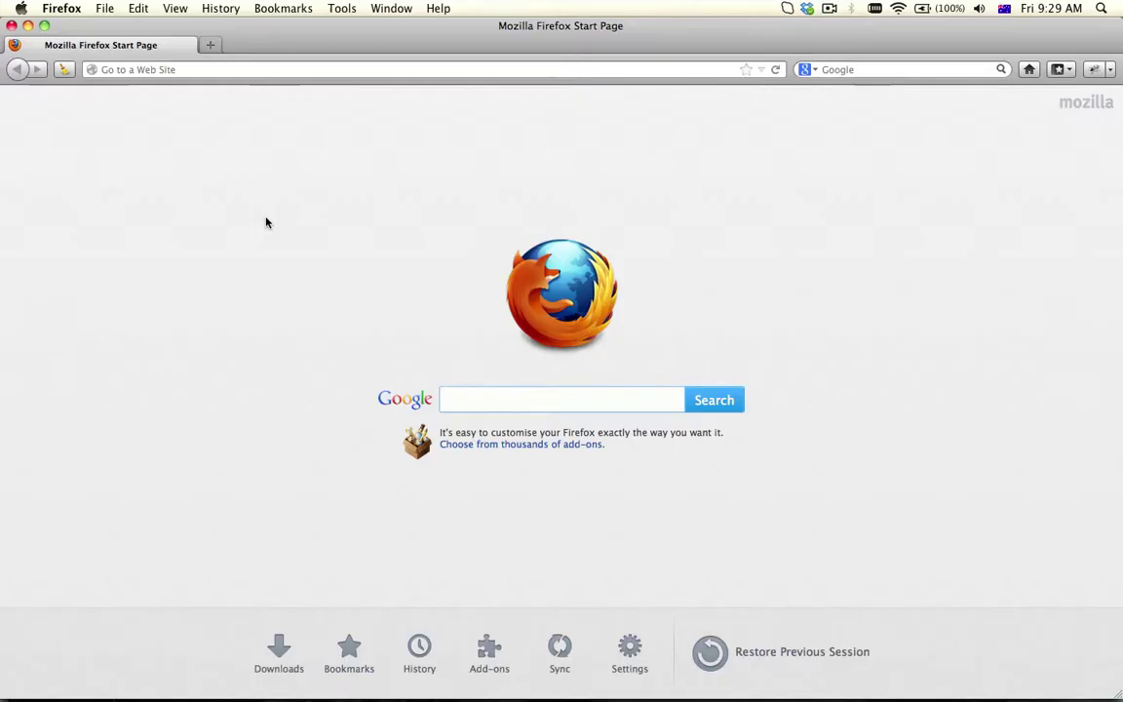
Open the LAMS login page from the '192.' server address suggestion in Firefox
{"action": "left_click", "coordinate": [197, 68]}
{"action": "type", "text": "192.168.1.1/"}
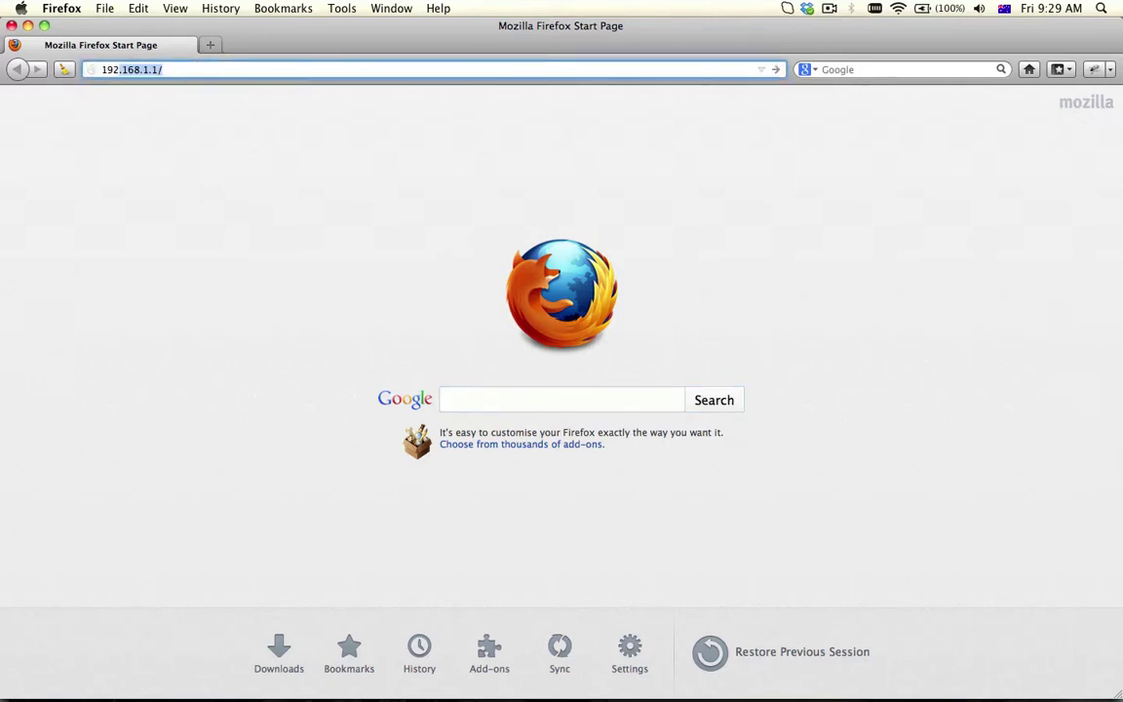
{"action": "key", "text": "Down"}
{"action": "key", "text": "Down"}
{"action": "key", "text": "Down"}
{"action": "key", "text": "Down"}
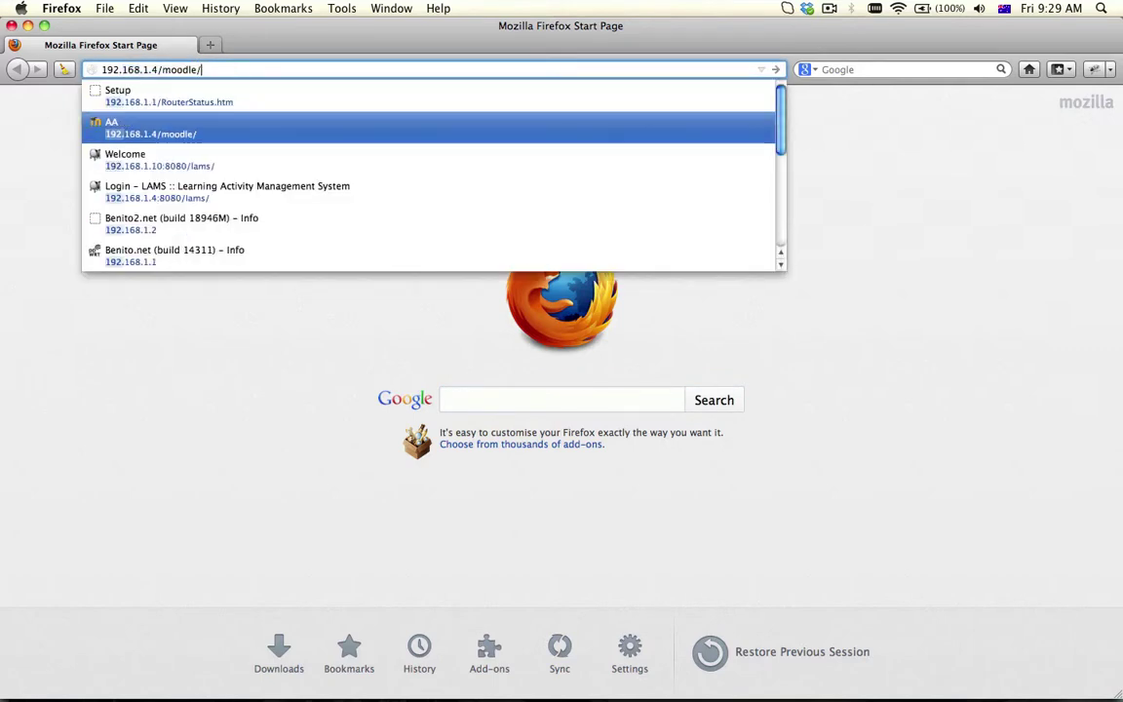
{"action": "key", "text": "Up"}
{"action": "key", "text": "Return"}
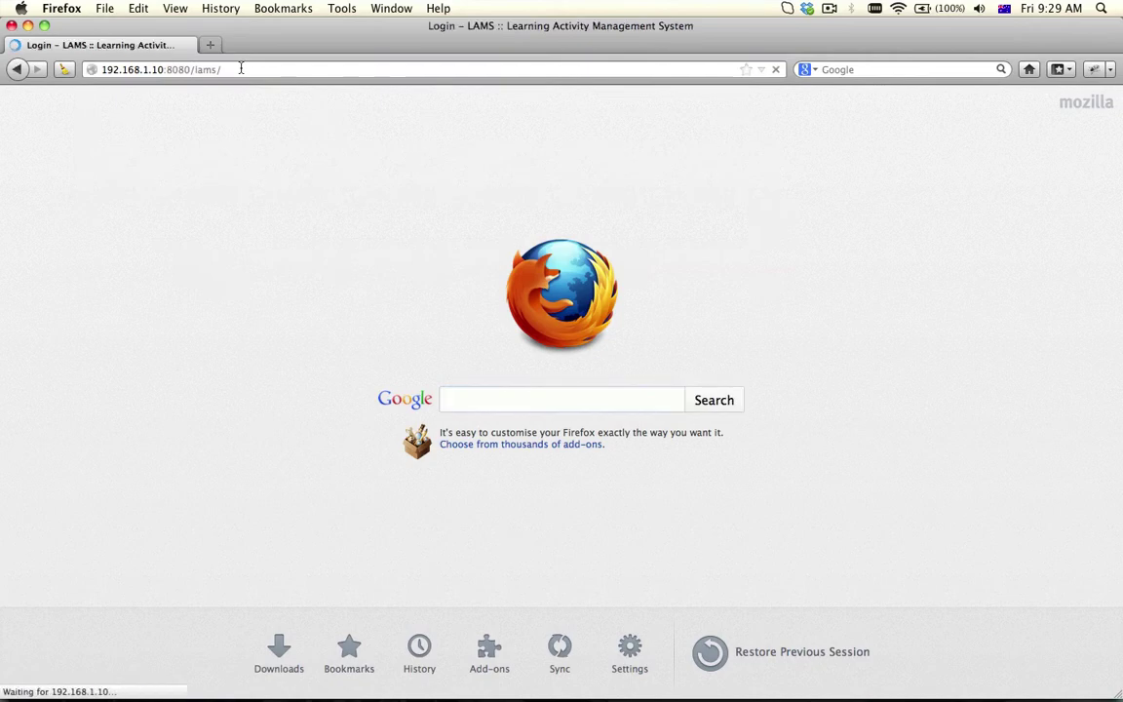
Log in with the test learner's username and password, retrying until the login succeeds
{"action": "type", "text": "test4"}
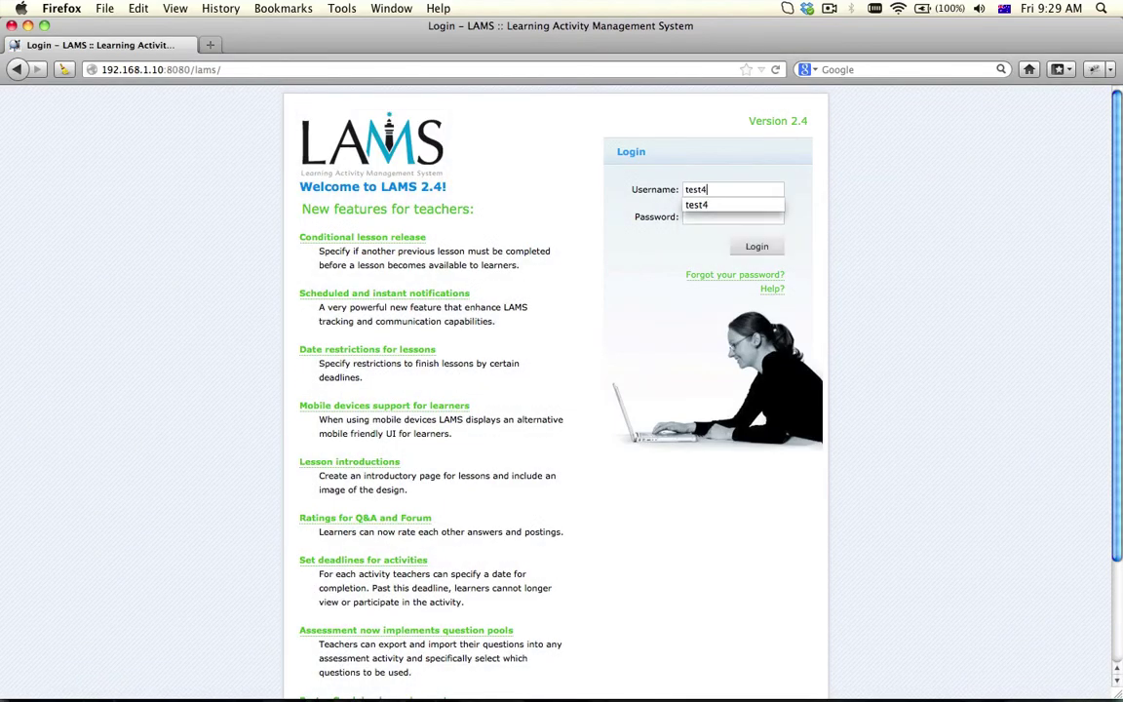
{"action": "key", "text": "Tab"}
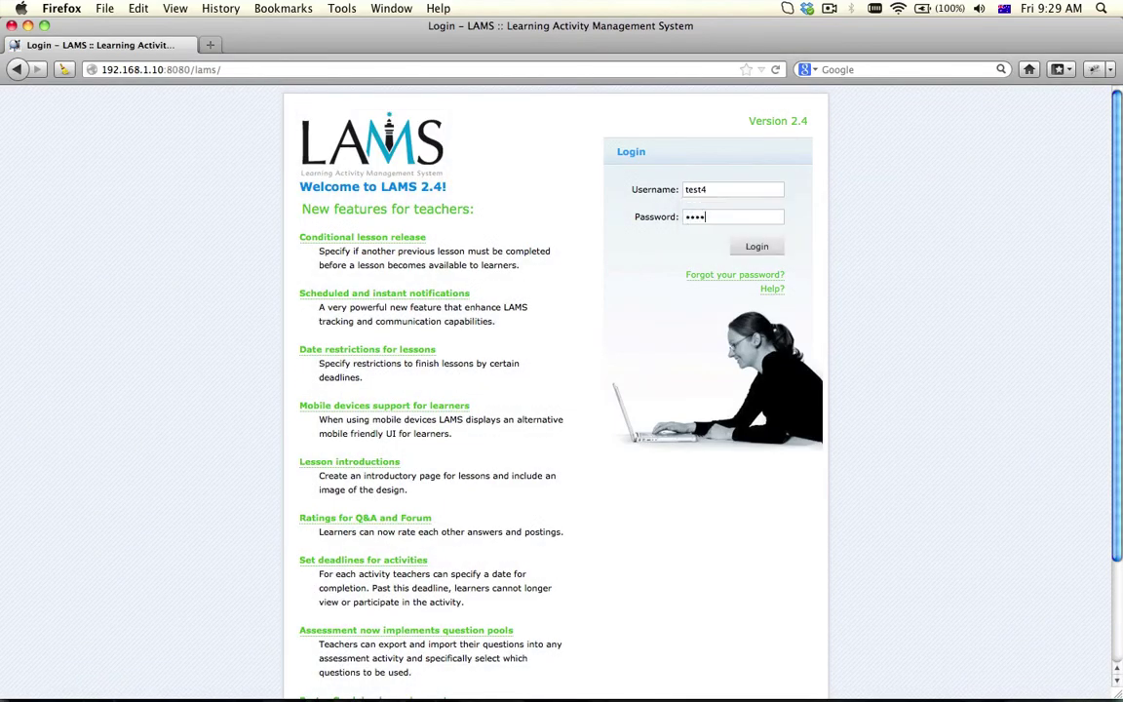
{"action": "key", "text": "Return"}
{"action": "type", "text": "test"}
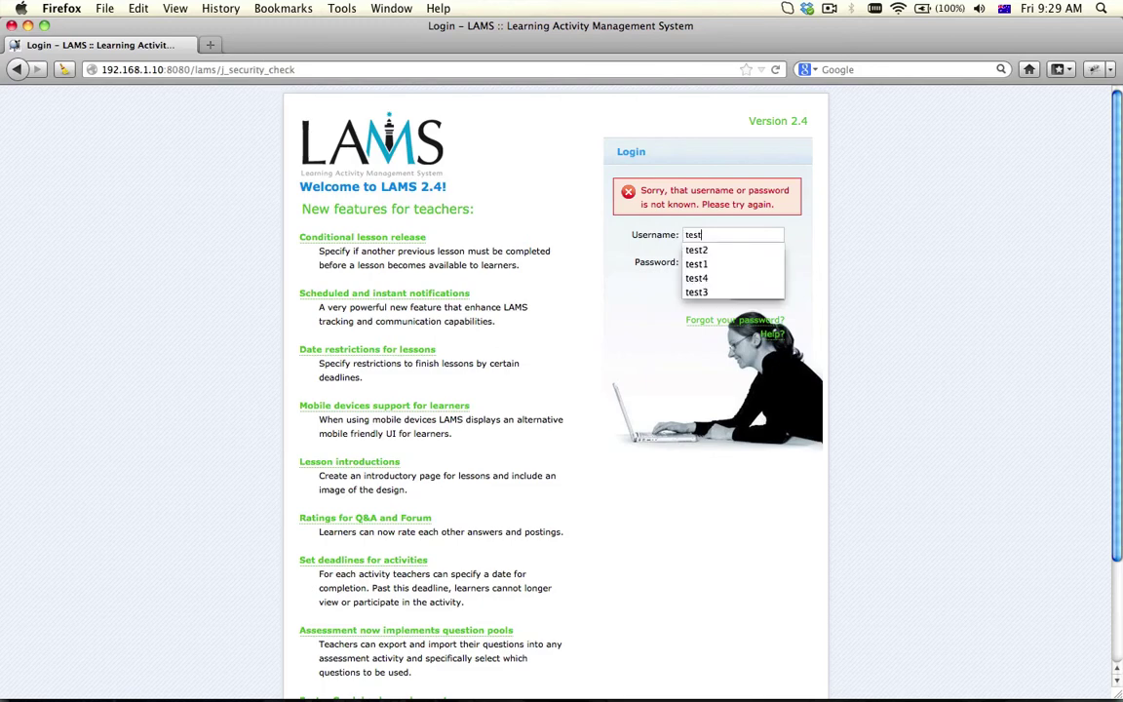
{"action": "type", "text": "4"}
{"action": "key", "text": "Tab"}
{"action": "type", "text": "te"}
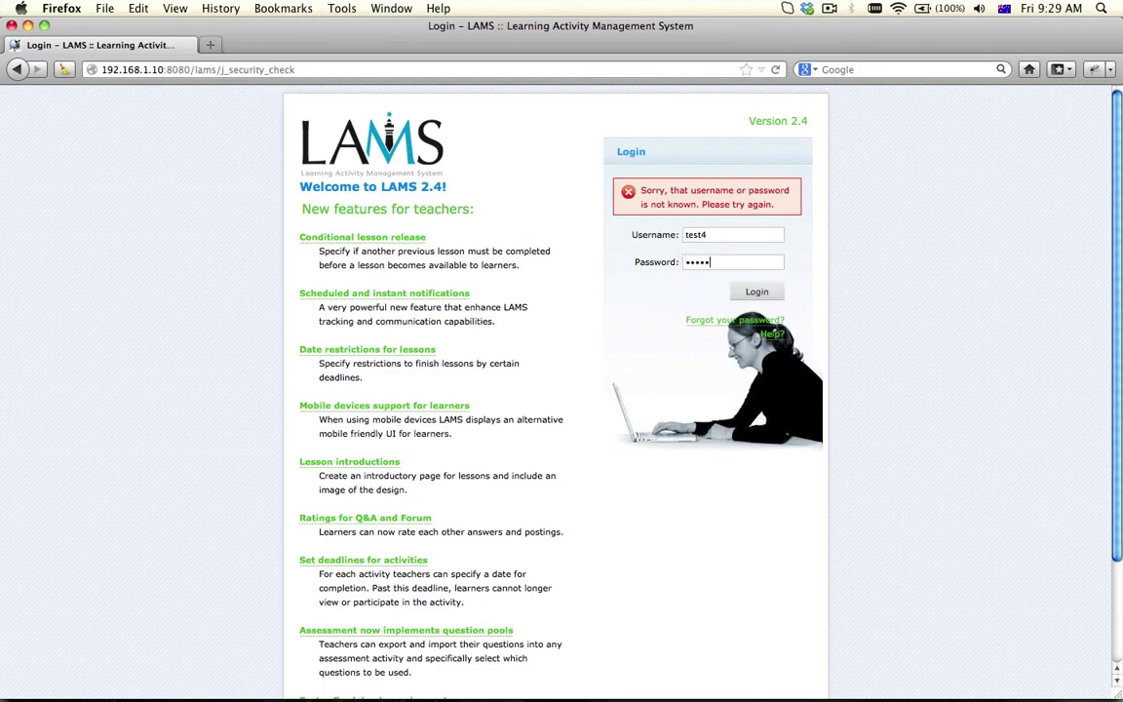
{"action": "key", "text": "Return"}
{"action": "type", "text": "test"}
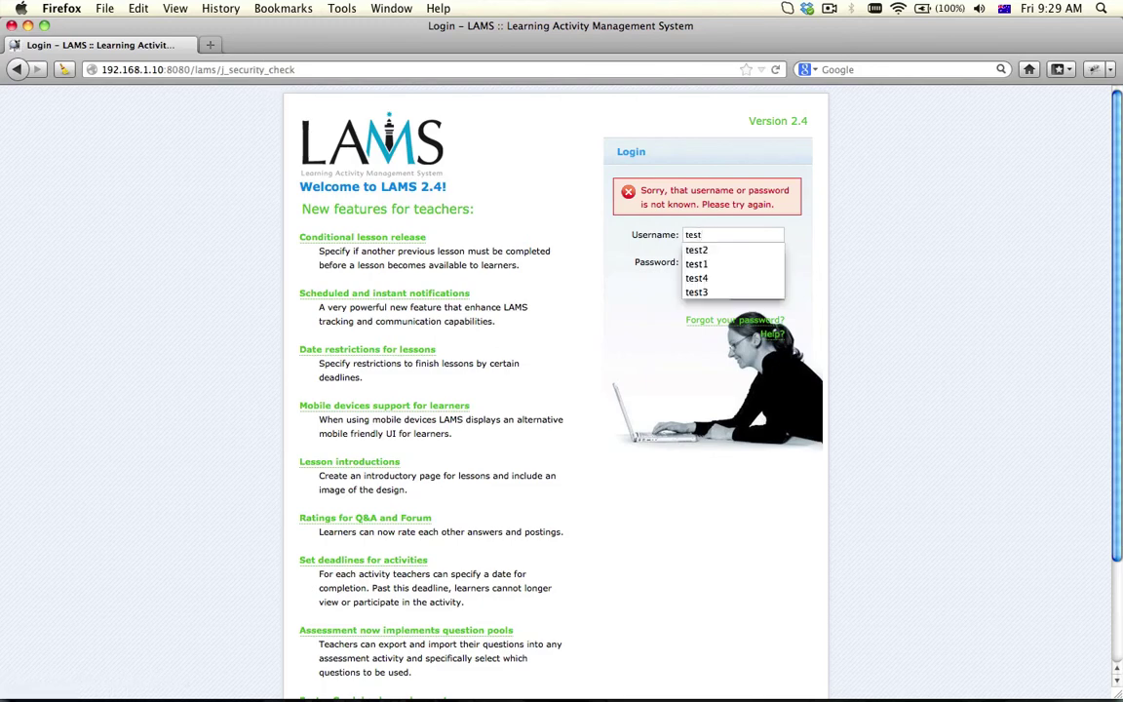
{"action": "type", "text": "1"}
{"action": "key", "text": "Tab"}
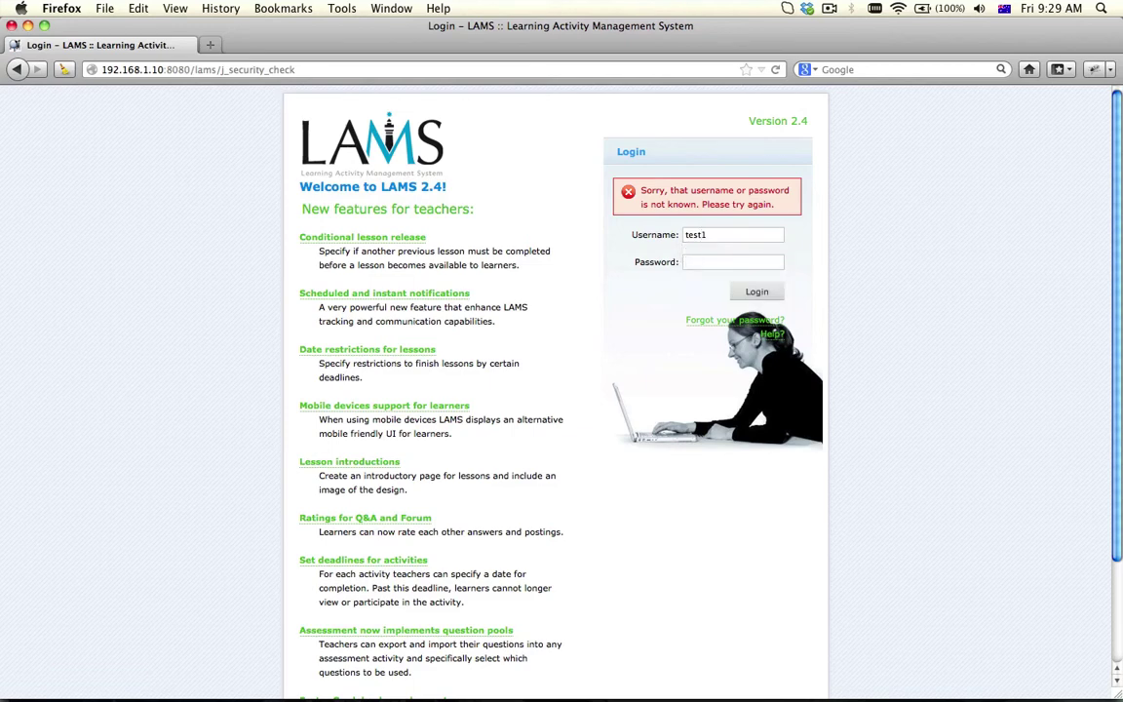
{"action": "type", "text": "test"}
{"action": "key", "text": "Return"}
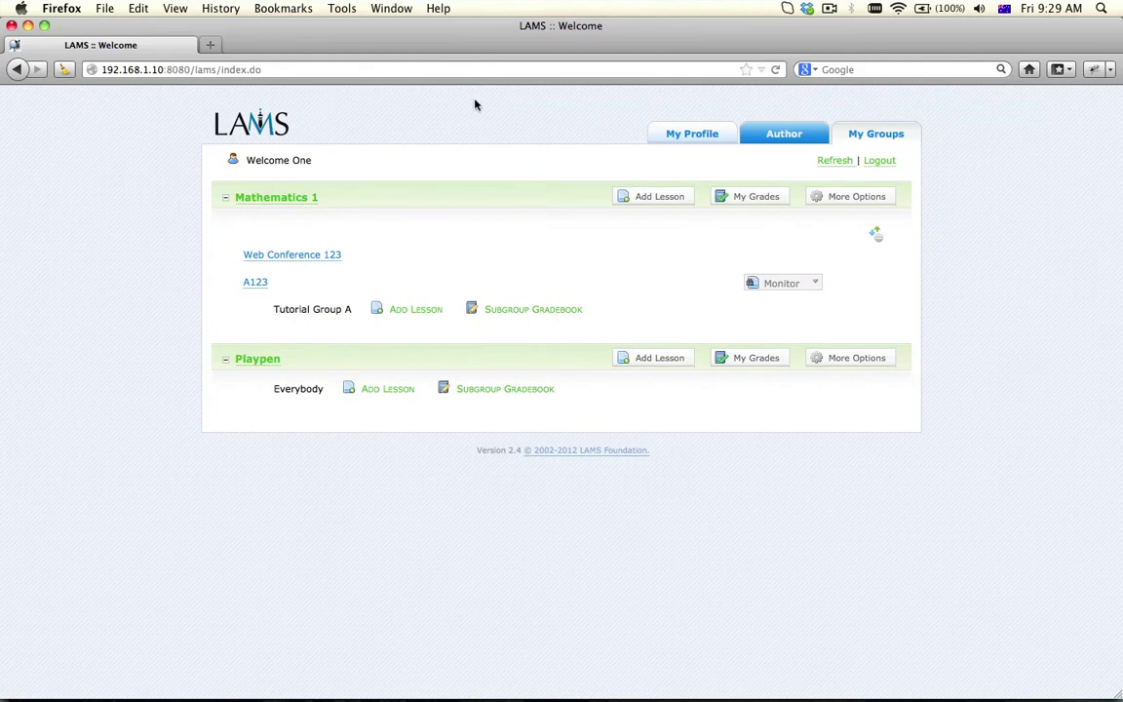
Open the Web Conference 123 lesson as the learner and join its conference
{"action": "left_click", "coordinate": [305, 254]}
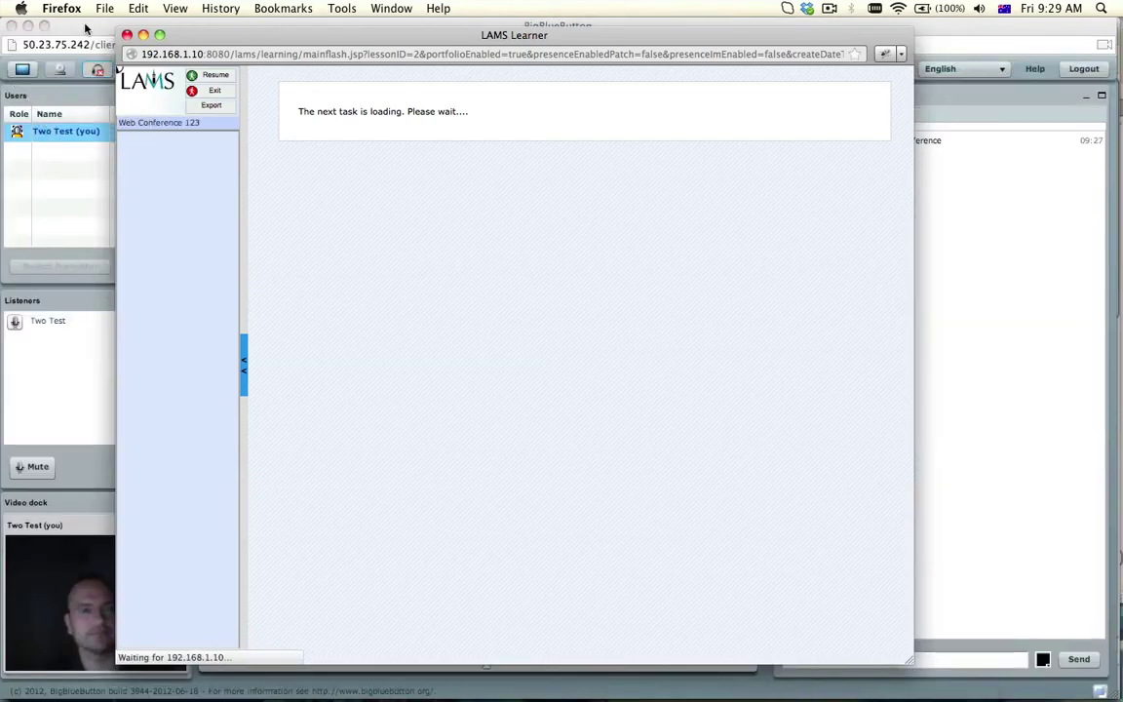
{"action": "left_click", "coordinate": [304, 171]}
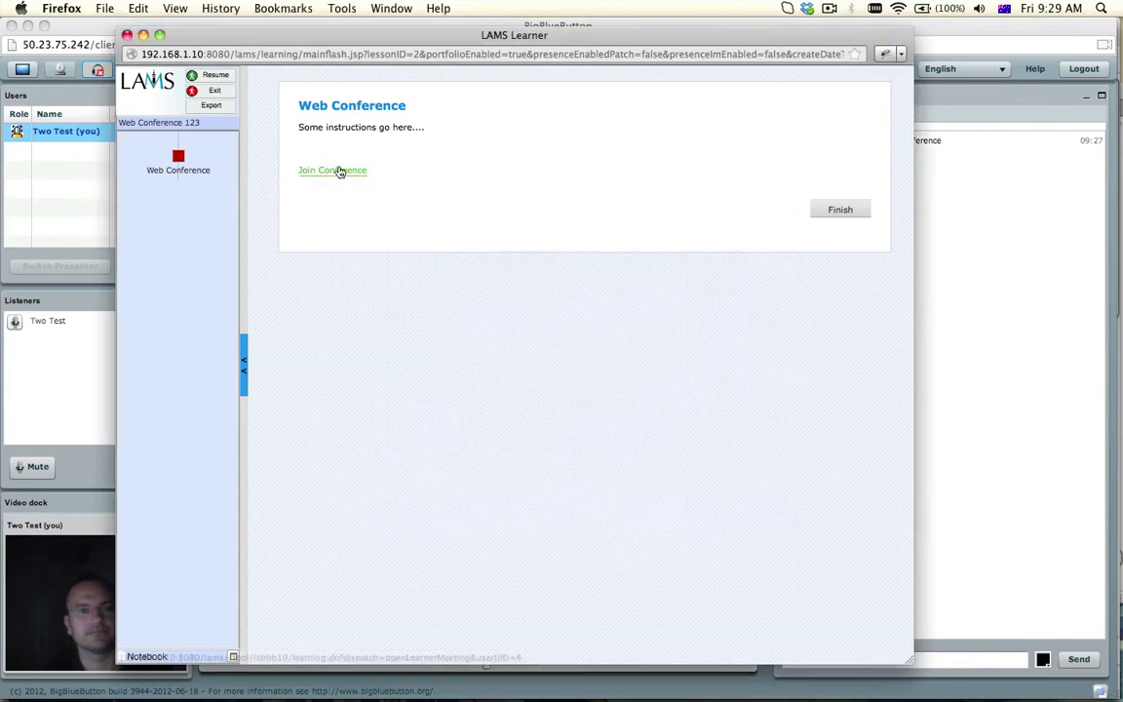
{"action": "left_click", "coordinate": [338, 171]}
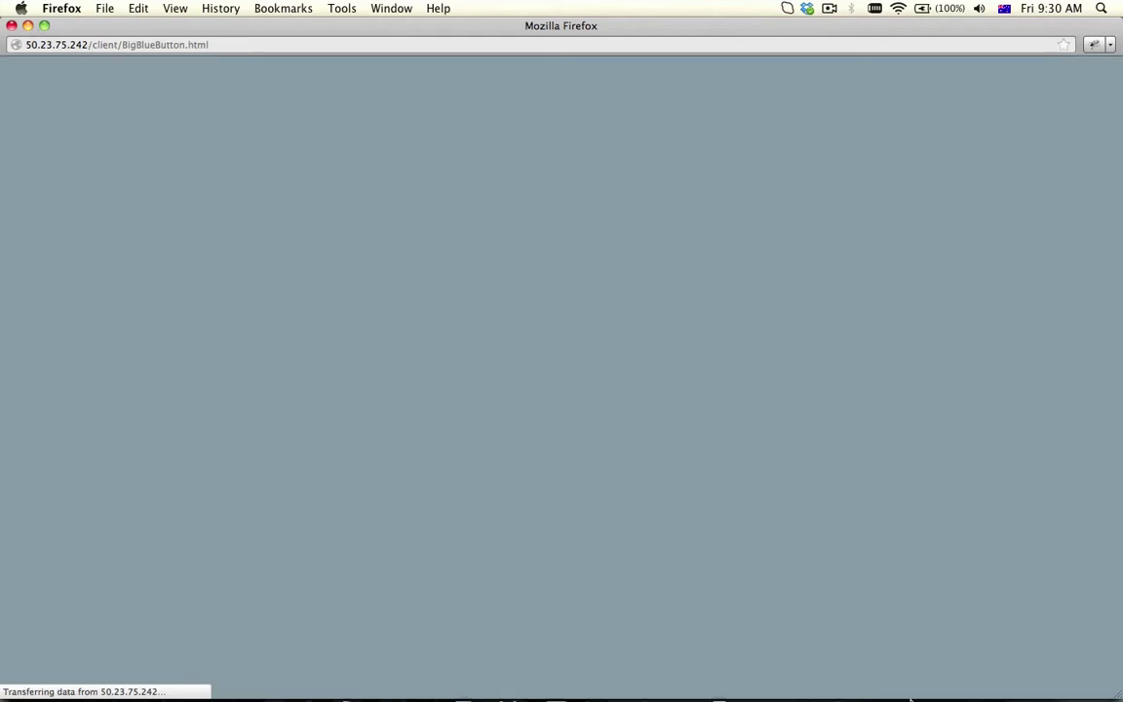
Resize and reposition the new conference window, and minimise the LAMS Learner window
{"action": "mouse_move", "coordinate": [911, 698]}
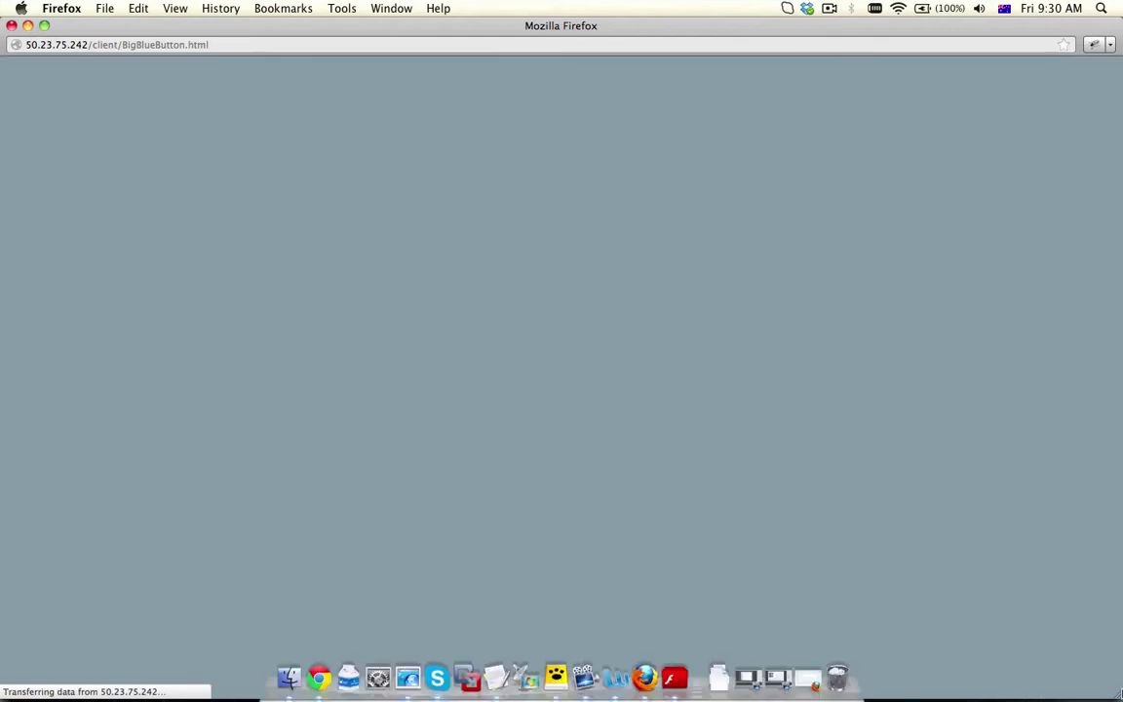
{"action": "left_click_drag", "start_coordinate": [1119, 696], "coordinate": [877, 621]}
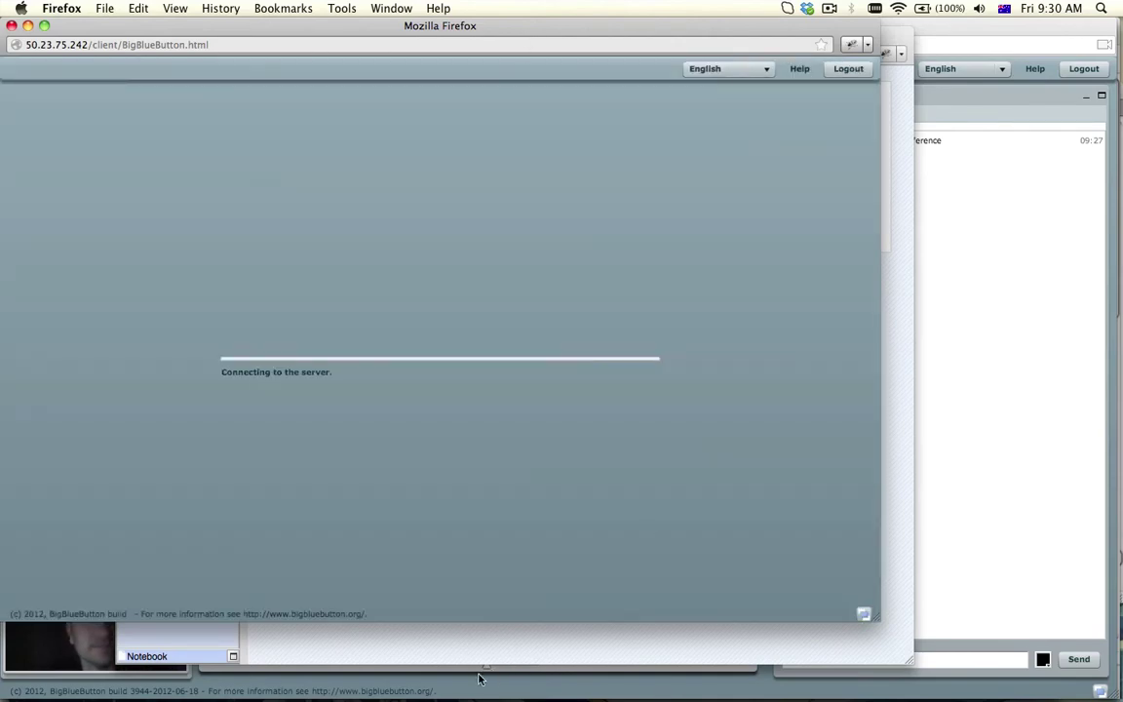
{"action": "left_click", "coordinate": [452, 655]}
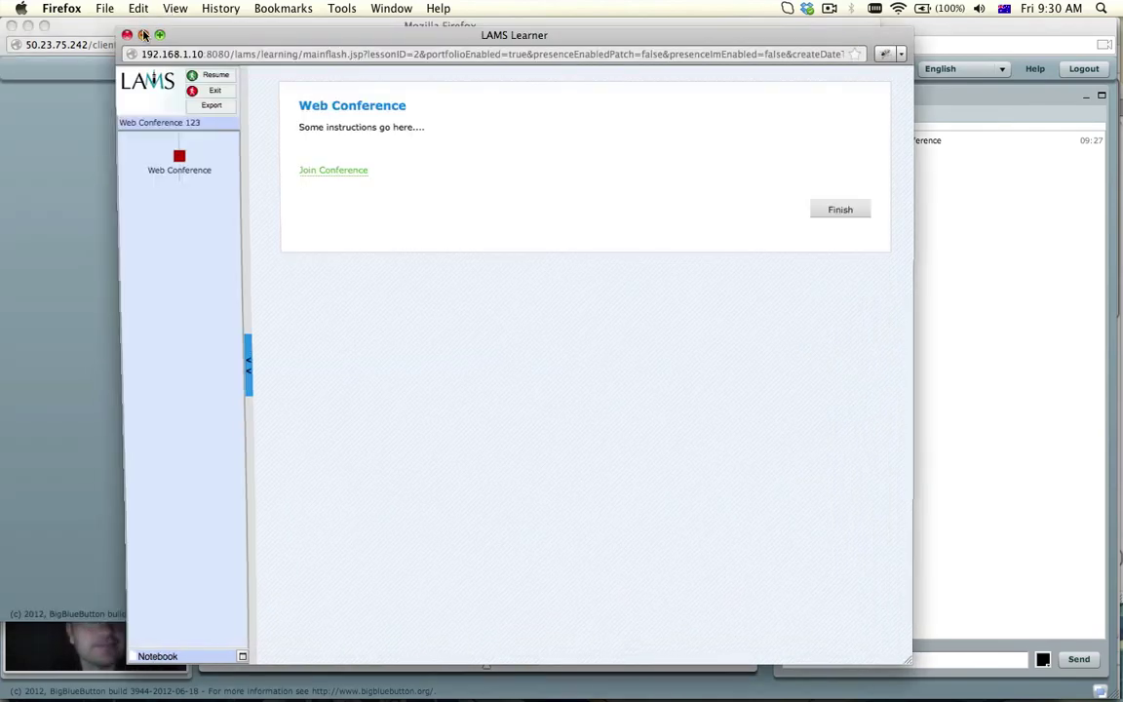
{"action": "left_click", "coordinate": [129, 31]}
{"action": "left_click_drag", "start_coordinate": [169, 34], "coordinate": [388, 66]}
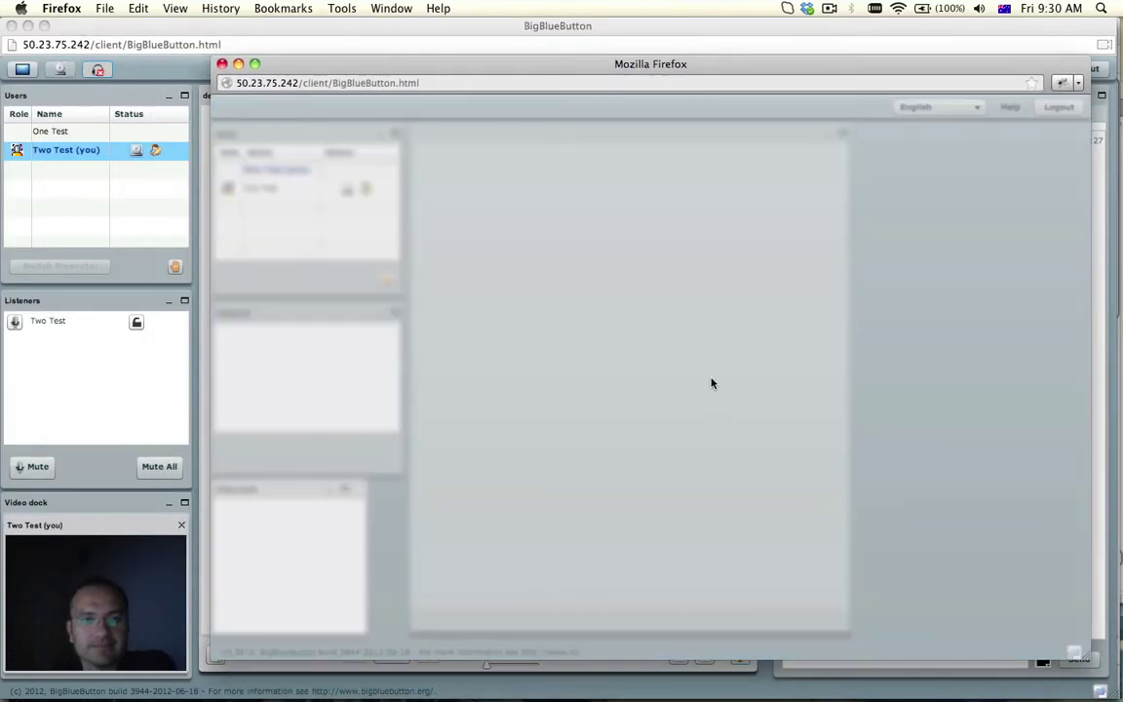
{"action": "left_click_drag", "start_coordinate": [1082, 659], "coordinate": [905, 655]}
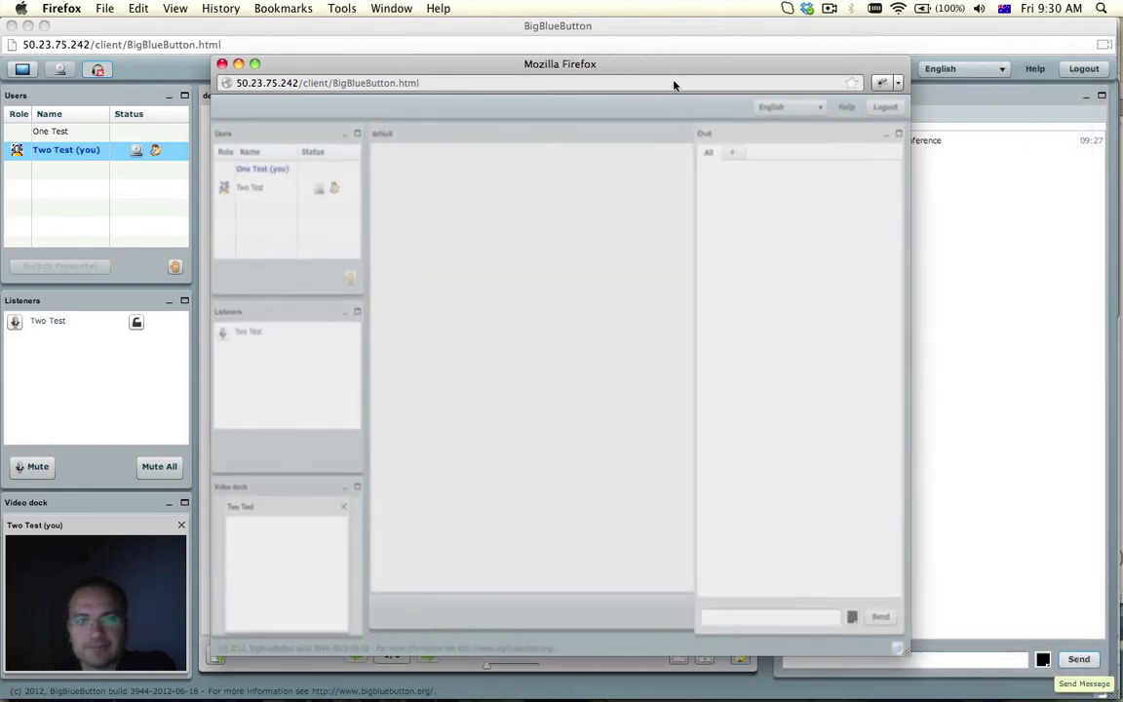
{"action": "left_click_drag", "start_coordinate": [669, 70], "coordinate": [521, 65]}
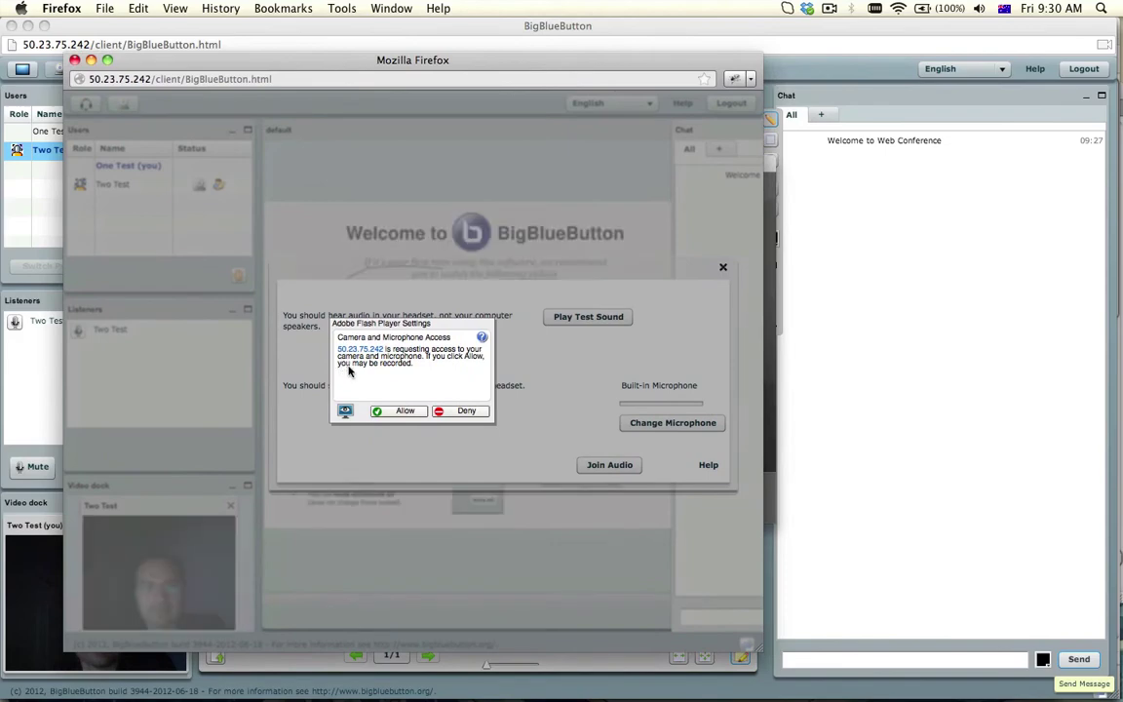
Allow camera and microphone, join the audio, and enlarge the chat panel
{"action": "left_click", "coordinate": [401, 411]}
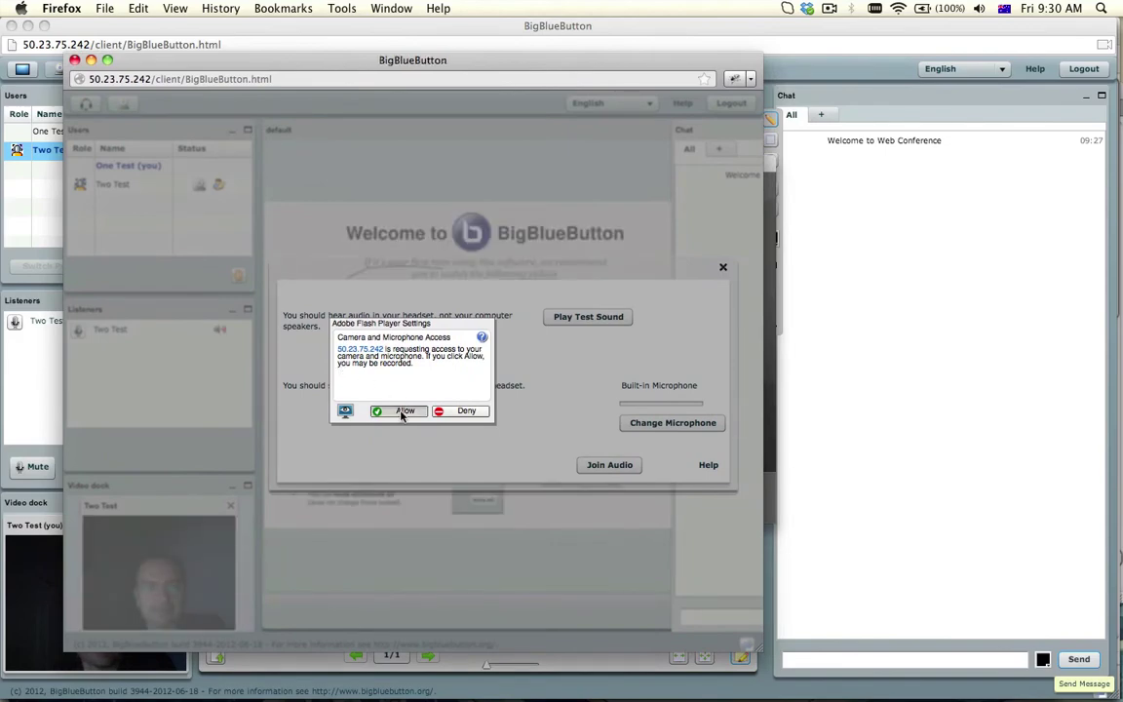
{"action": "left_click", "coordinate": [611, 465]}
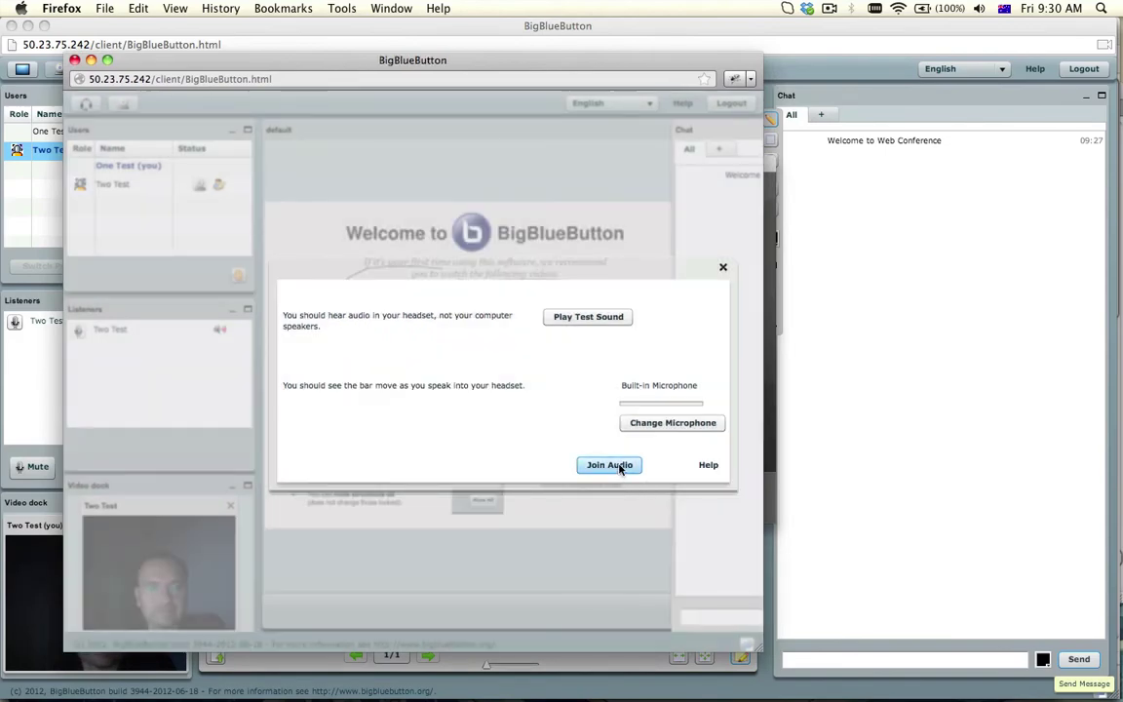
{"action": "left_click", "coordinate": [704, 137]}
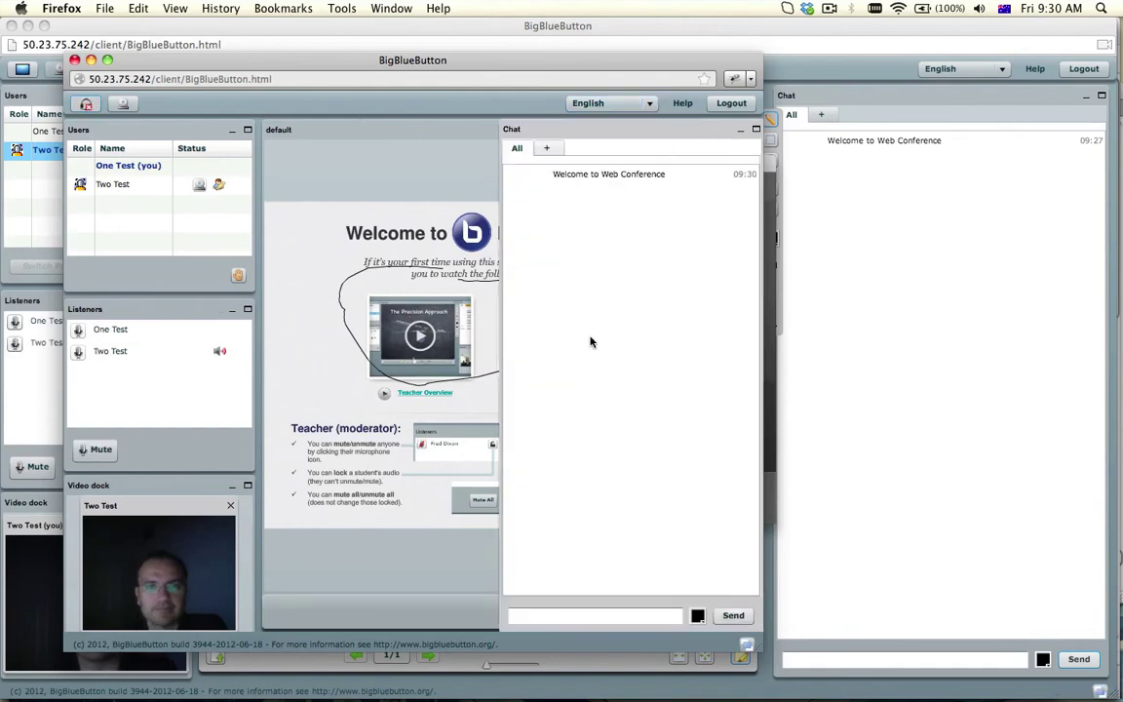
Send 'Hello this is test user' to the public chat
{"action": "left_click", "coordinate": [548, 617]}
{"action": "type", "text": "He"}
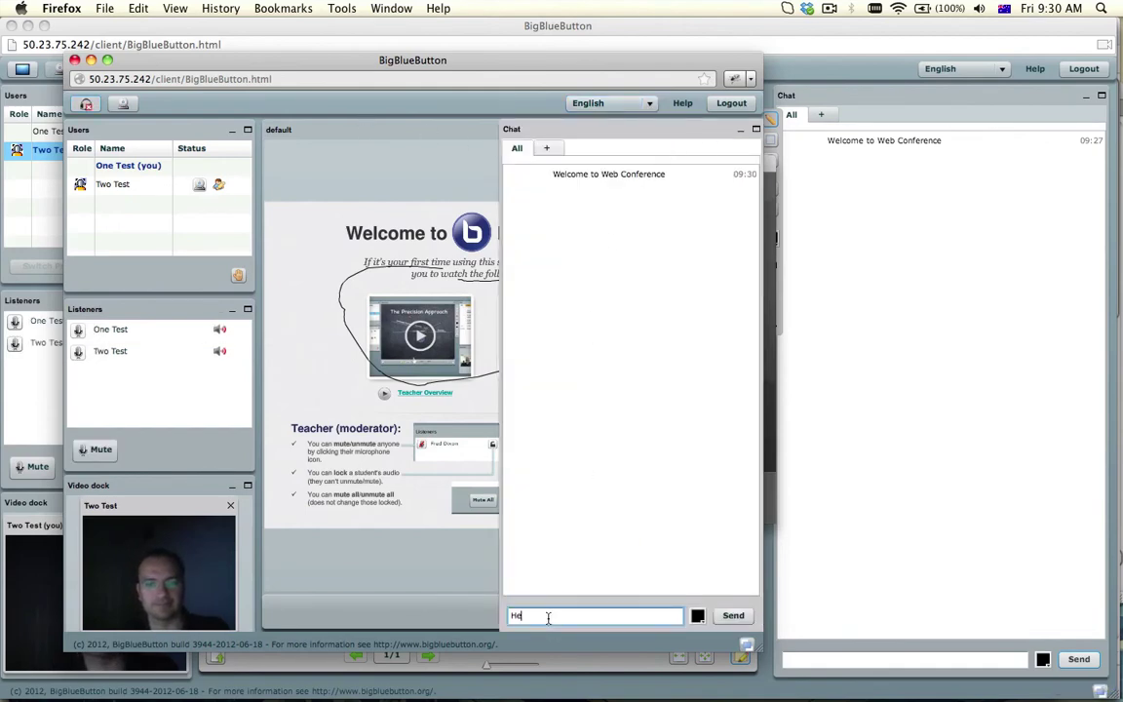
{"action": "type", "text": "llo this is"}
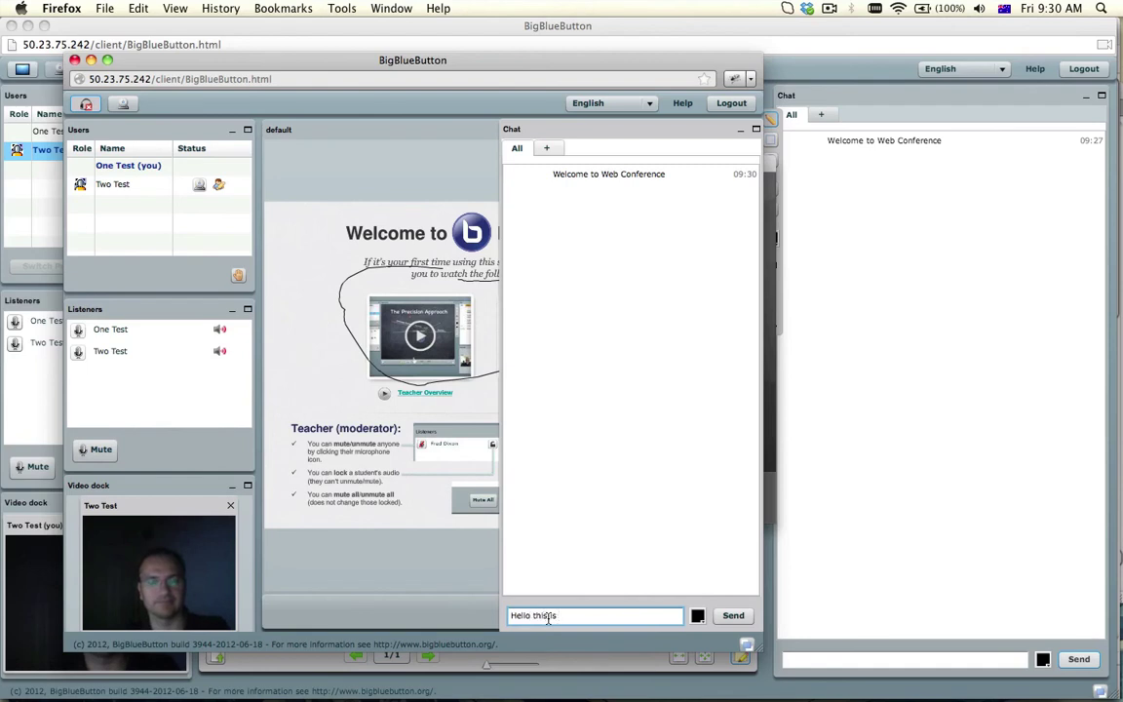
{"action": "type", "text": " test user"}
{"action": "key", "text": "Return"}
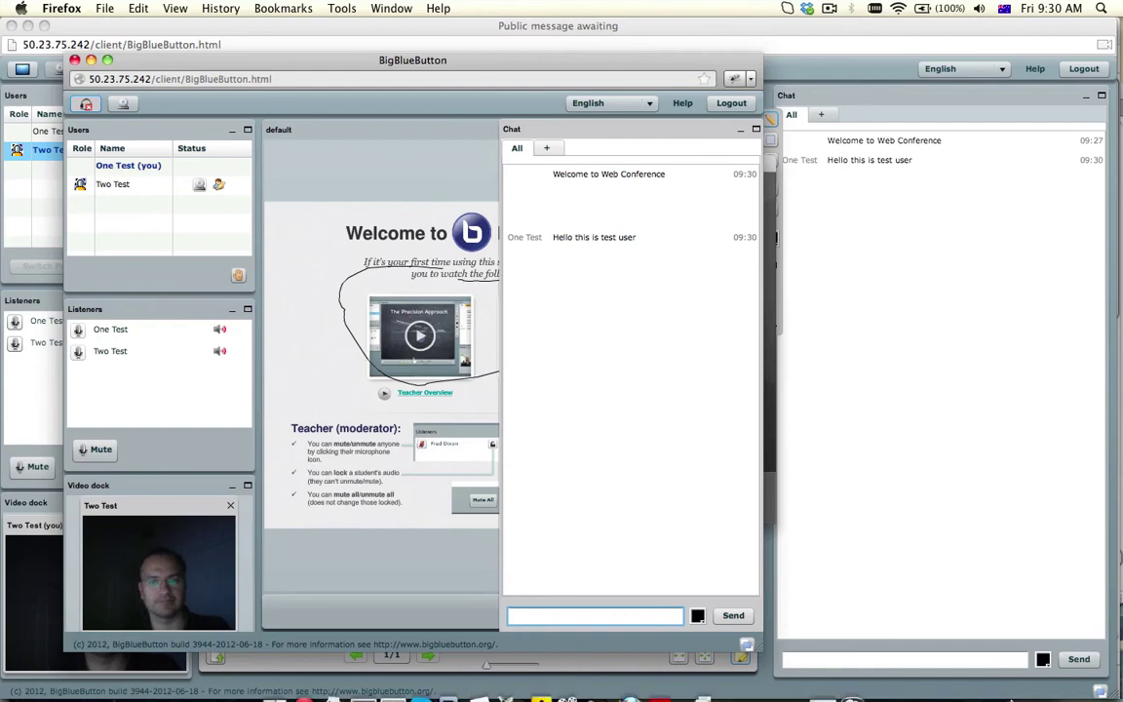
In the other conference window, write the reply 'Hi Test user'
{"action": "left_click", "coordinate": [994, 666]}
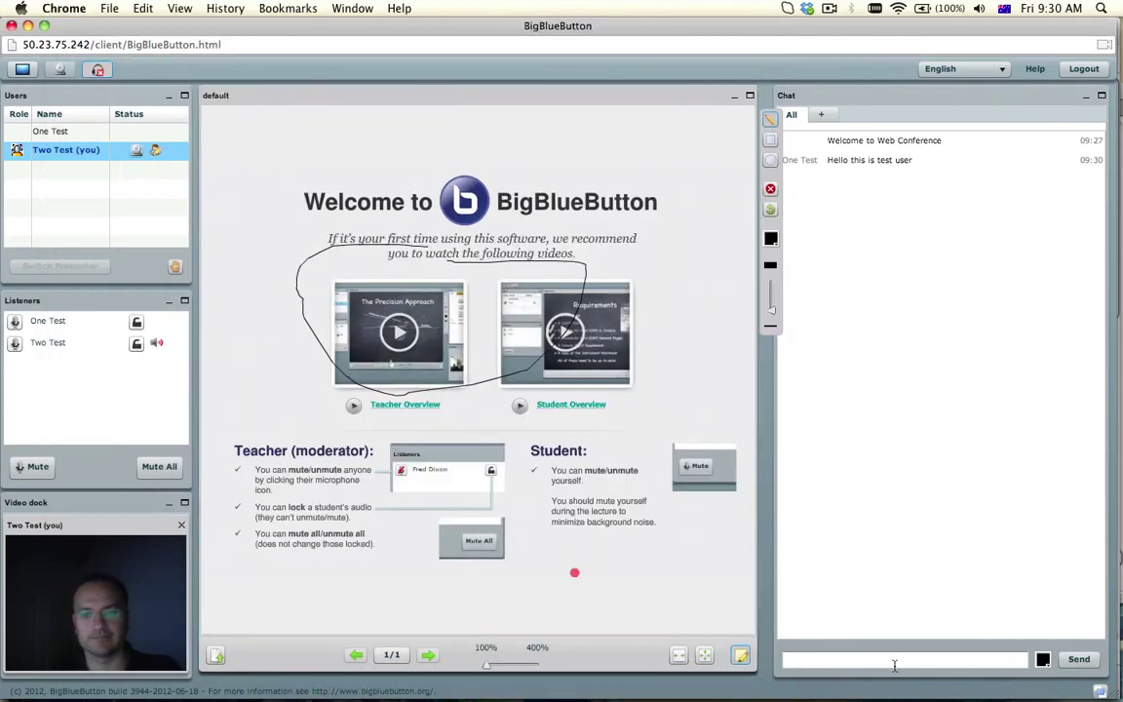
{"action": "left_click", "coordinate": [894, 665]}
{"action": "type", "text": "Hi Te"}
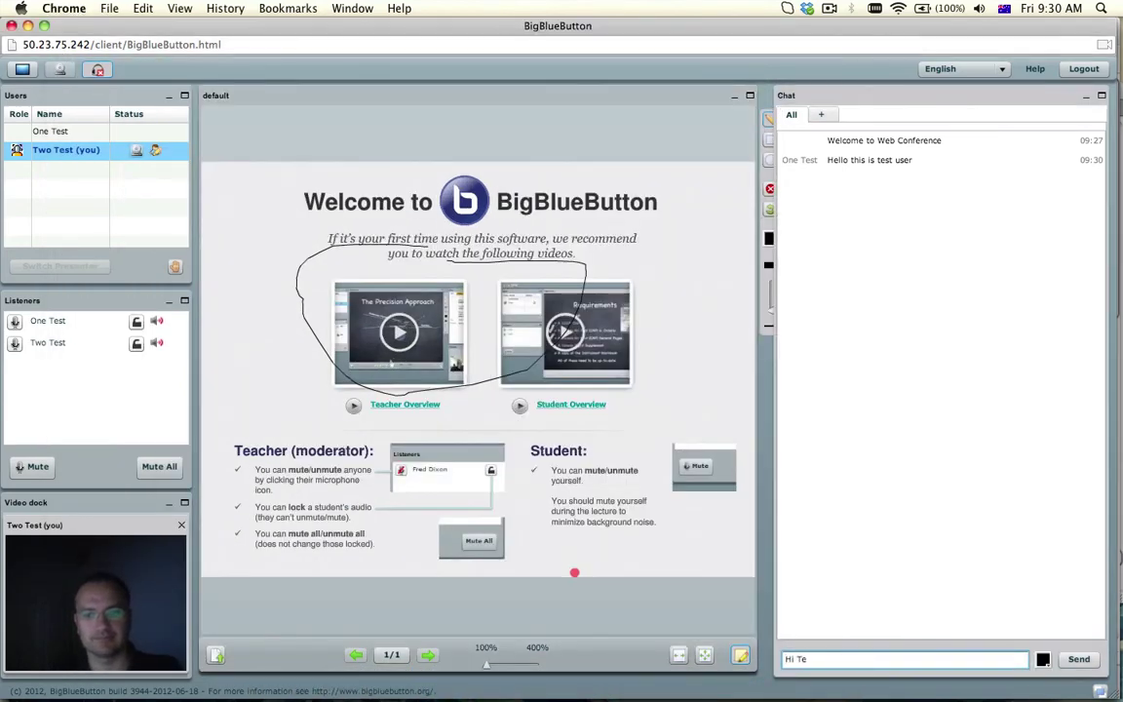
{"action": "type", "text": "st user, nice"}
{"action": "key", "text": "super+Tab"}
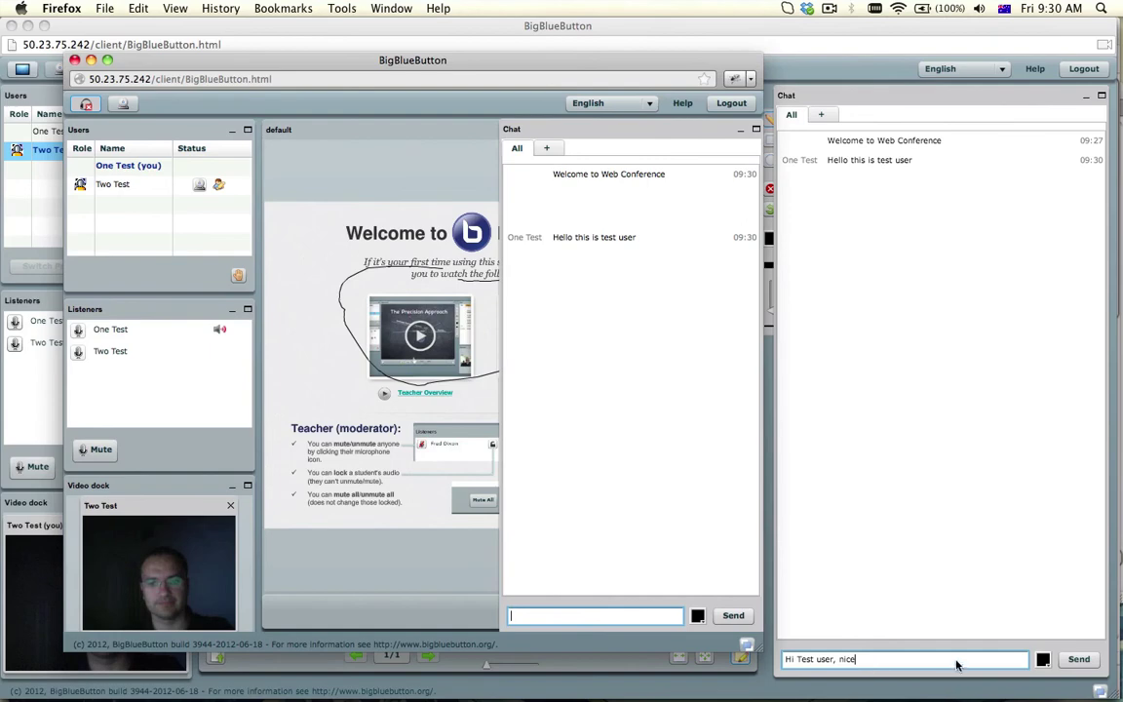
{"action": "key", "text": "super+Tab"}
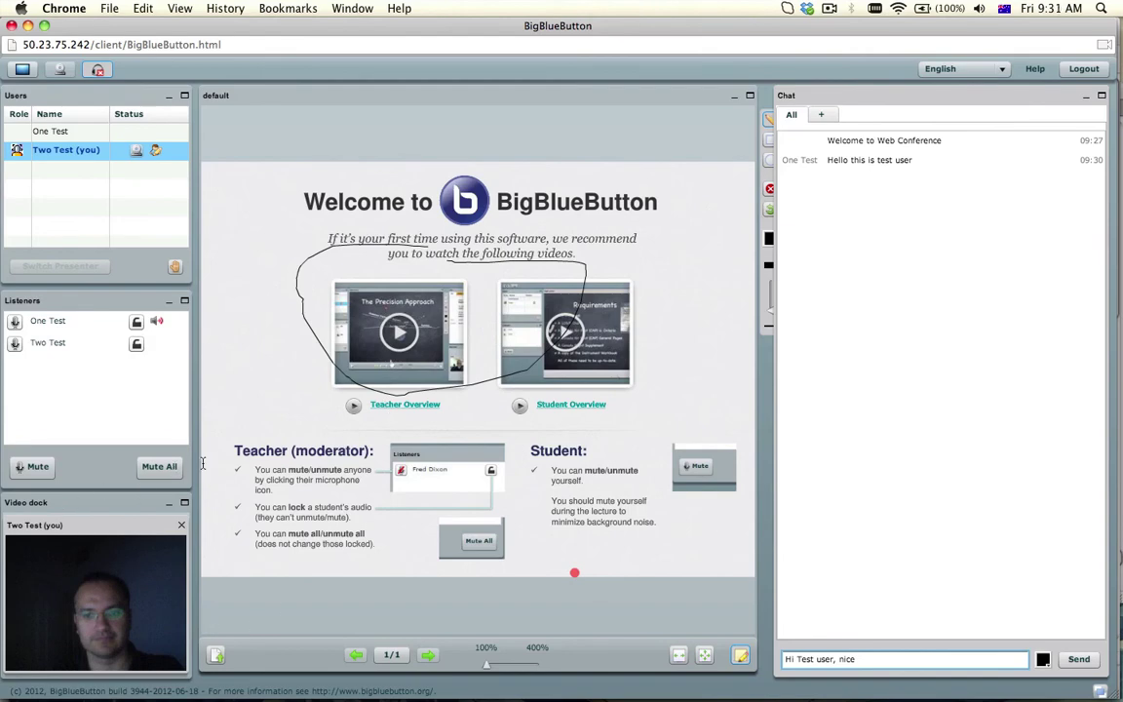
{"action": "key", "text": "super+Tab"}
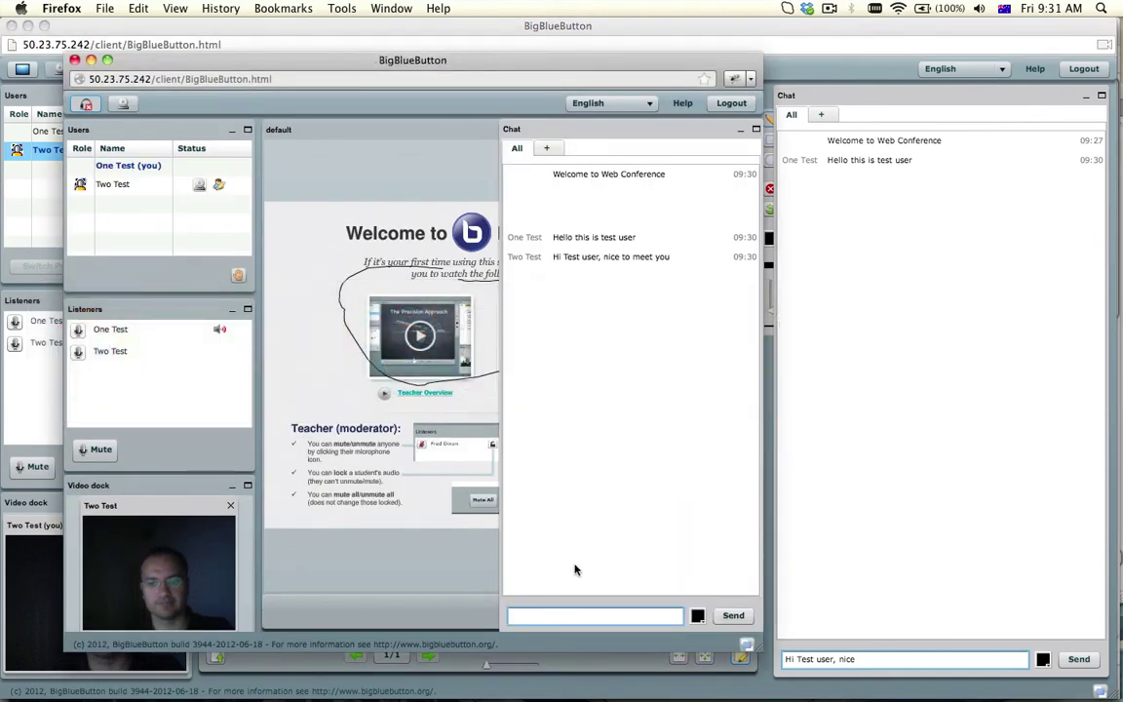
Send the learner's reply 'Great to be here ..' to the chat
{"action": "left_click", "coordinate": [560, 615]}
{"action": "type", "text": "Gre"}
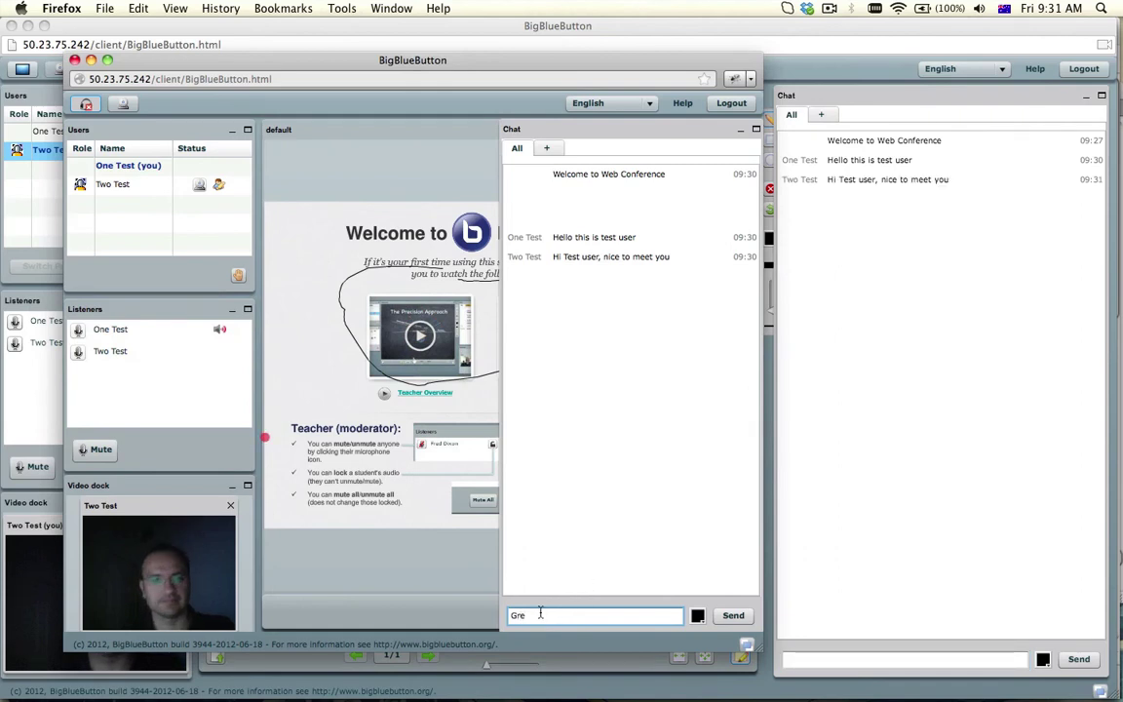
{"action": "type", "text": "at to be here ..."}
{"action": "key", "text": "Return"}
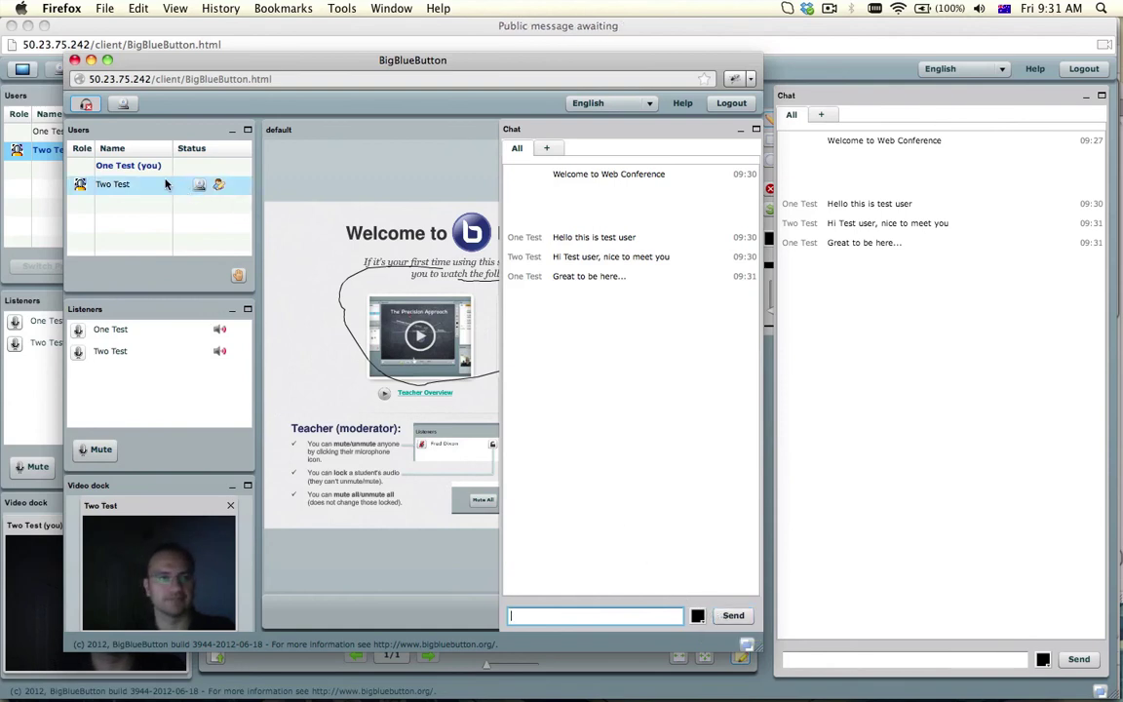
Hand the presenter role to the other participant from the teacher's Users list
{"action": "left_click", "coordinate": [45, 194]}
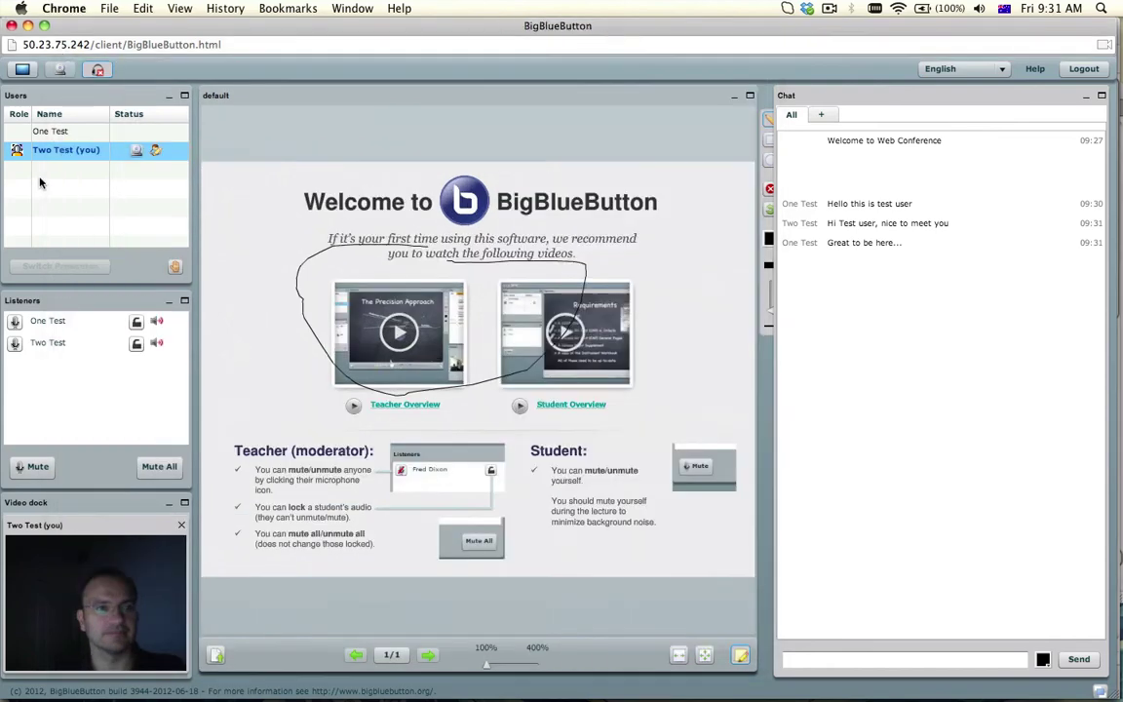
{"action": "right_click", "coordinate": [63, 132]}
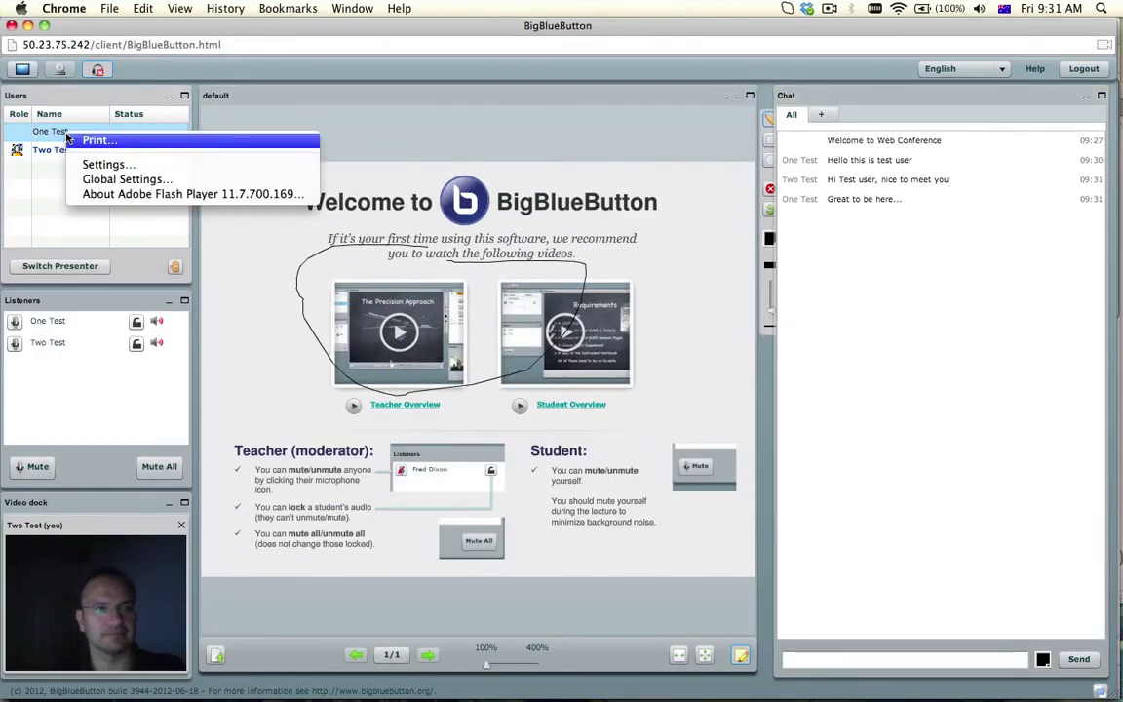
{"action": "left_click", "coordinate": [46, 138]}
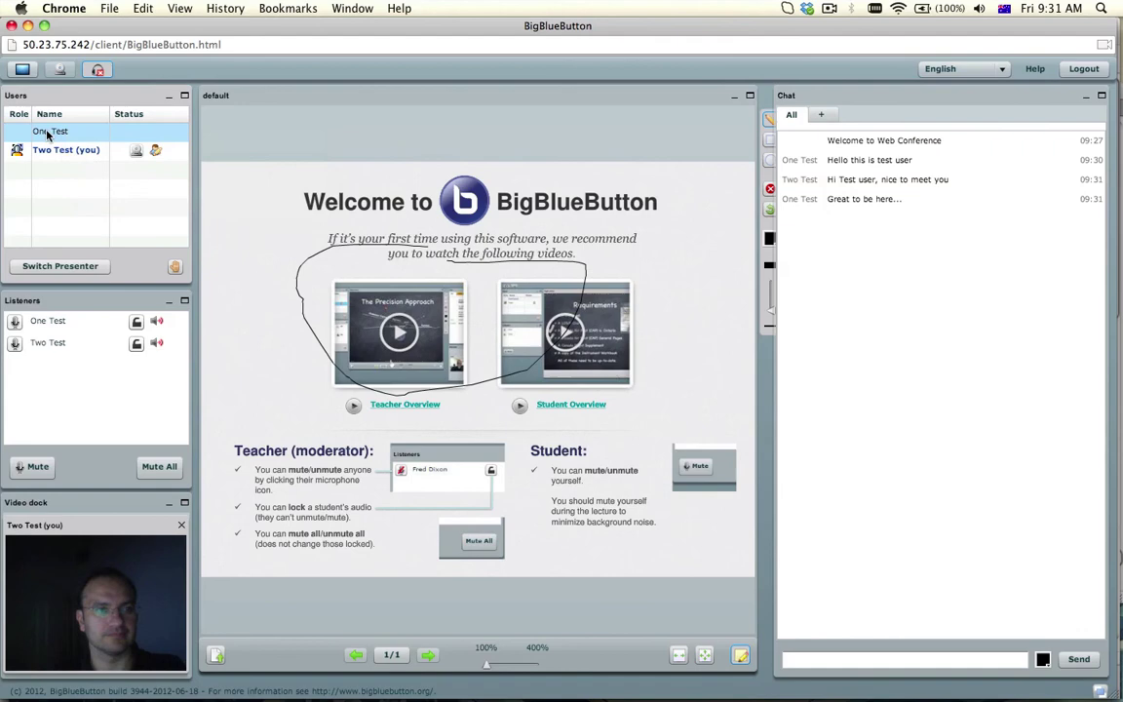
{"action": "left_click", "coordinate": [54, 267]}
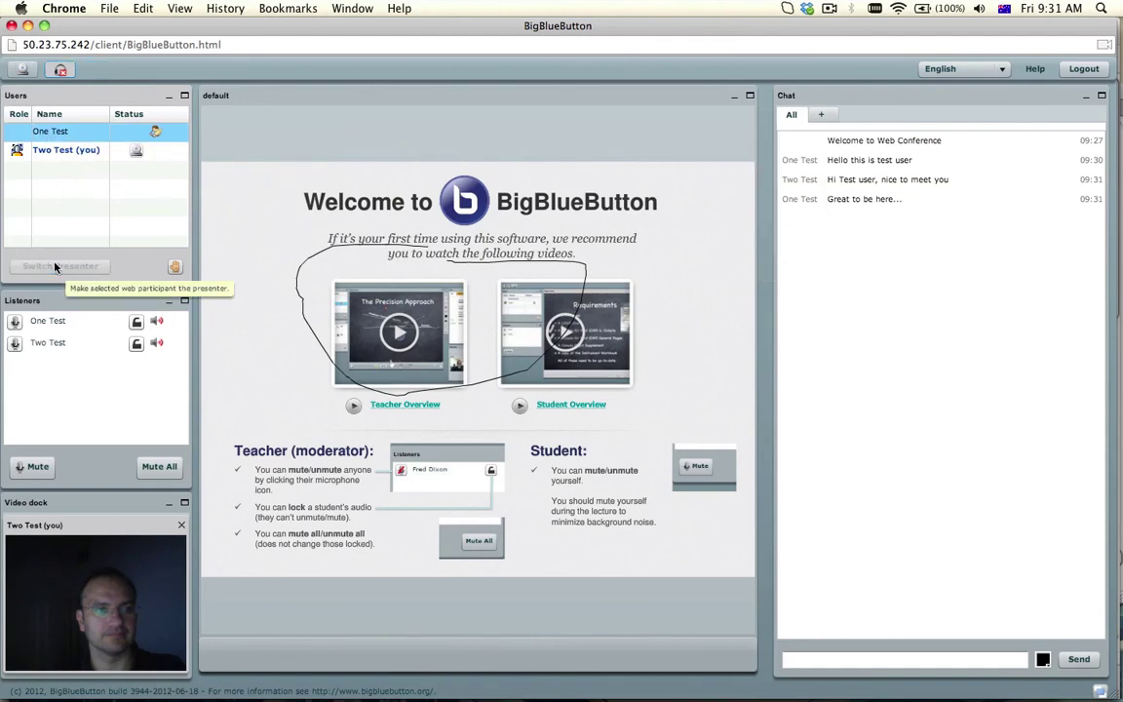
{"action": "key", "text": "super+Tab"}
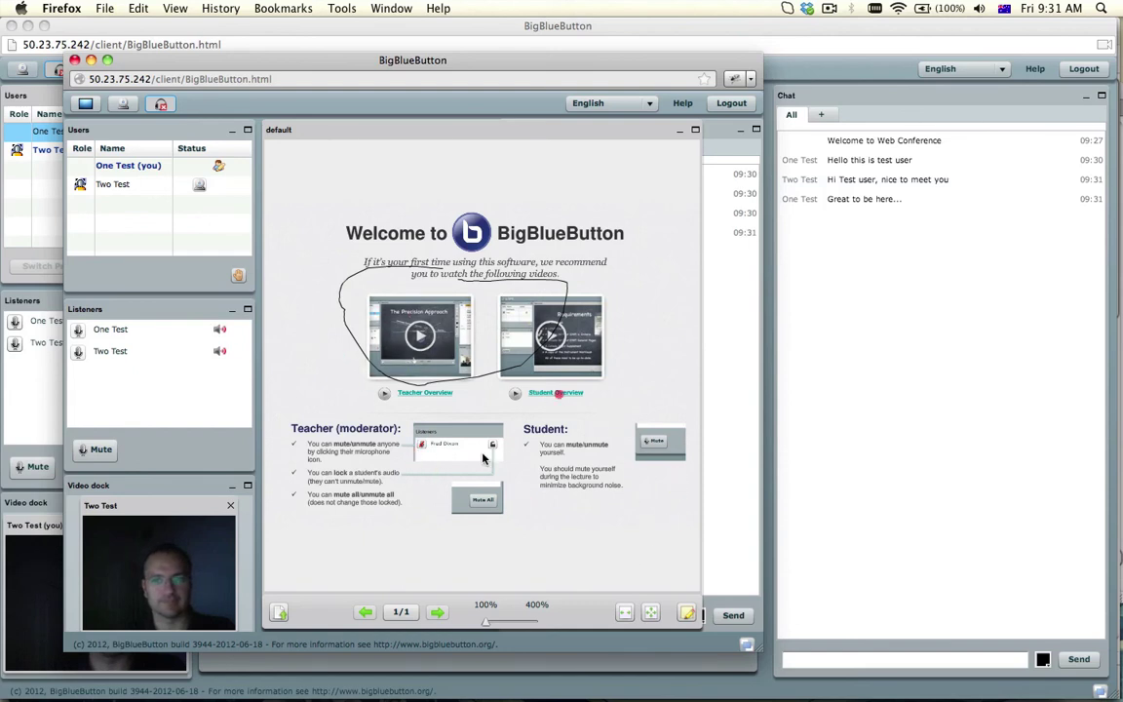
Draw two pencil strokes on the welcome slide, beside the right video and around Student
{"action": "left_click", "coordinate": [686, 613]}
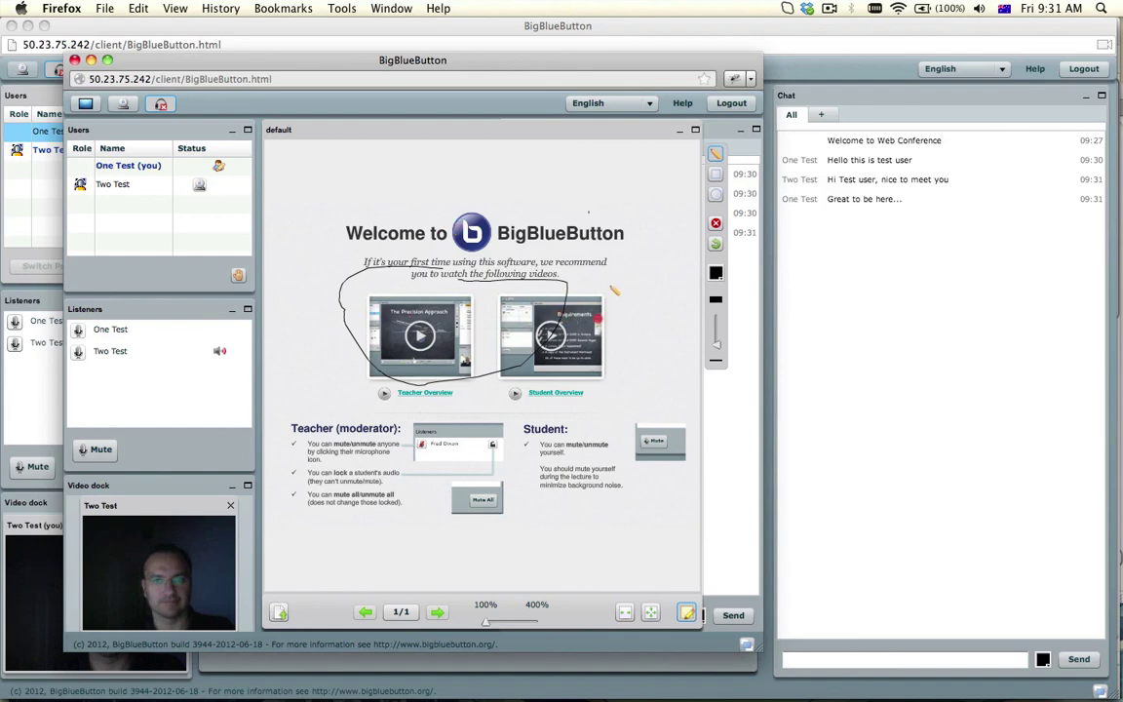
{"action": "left_click_drag", "start_coordinate": [615, 288], "coordinate": [680, 371]}
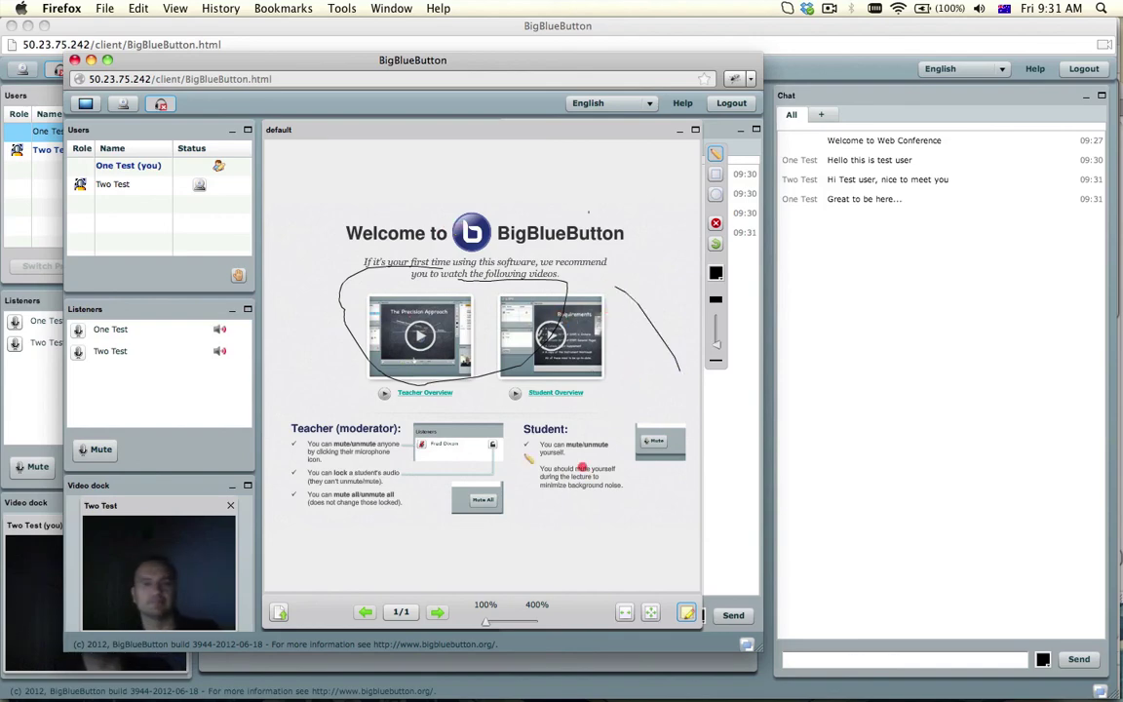
{"action": "mouse_move", "coordinate": [629, 374]}
{"action": "left_mouse_down"}
{"action": "mouse_move", "coordinate": [585, 457]}
{"action": "mouse_move", "coordinate": [422, 460]}
{"action": "left_mouse_up"}
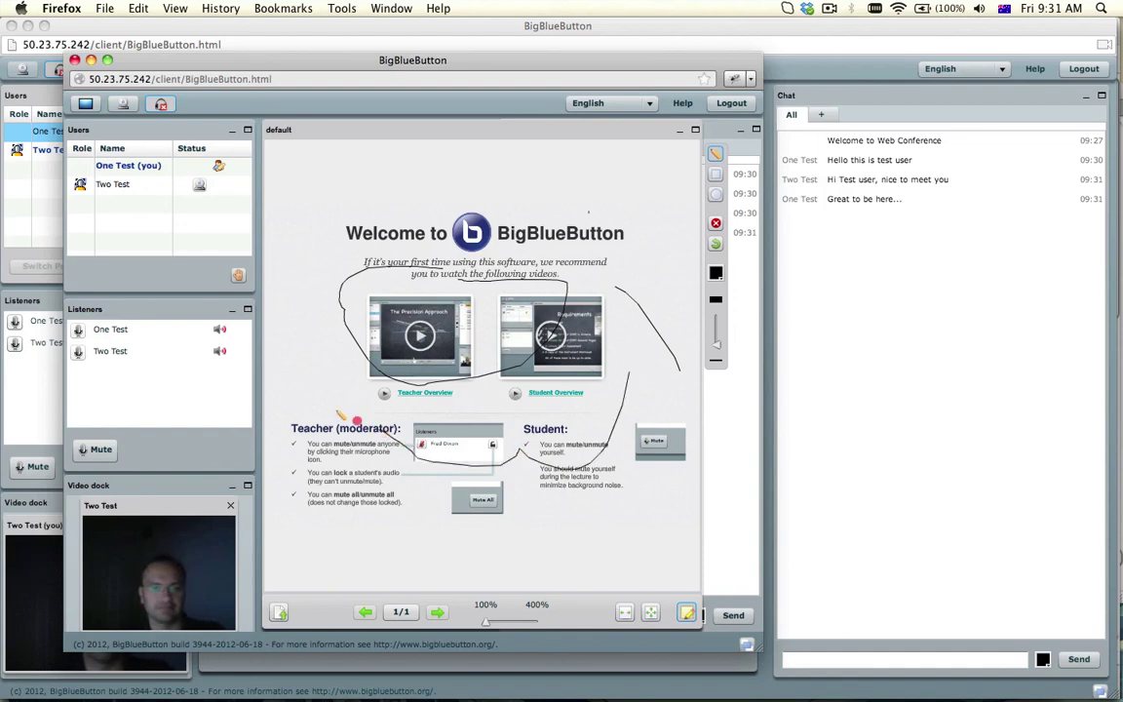
{"action": "left_click_drag", "start_coordinate": [239, 65], "coordinate": [498, 42]}
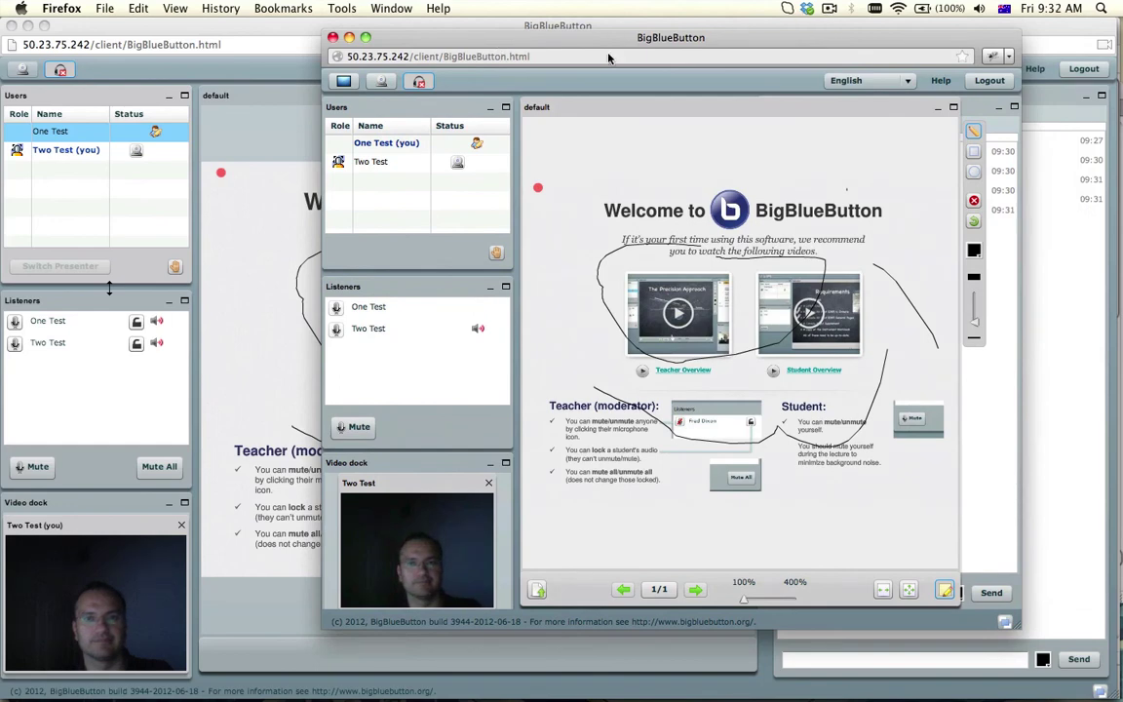
Log the learner out of BigBlueButton, dismiss the Logged Out notice, and close the endMeeting page
{"action": "left_click", "coordinate": [977, 83]}
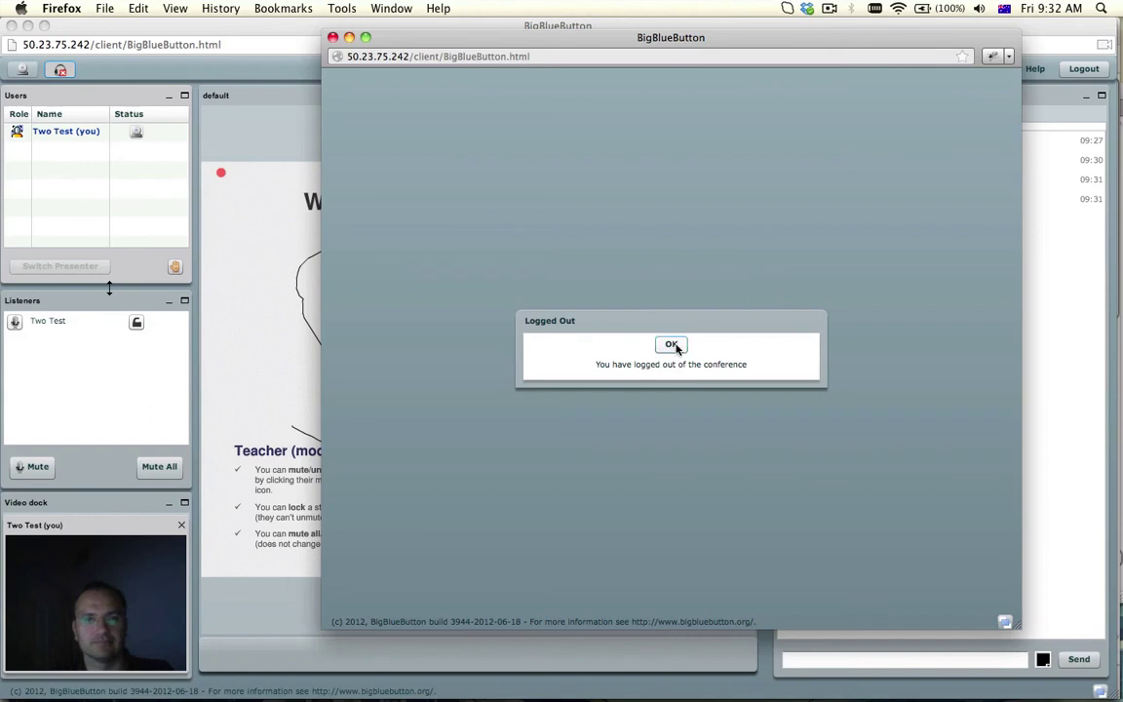
{"action": "left_click", "coordinate": [671, 345]}
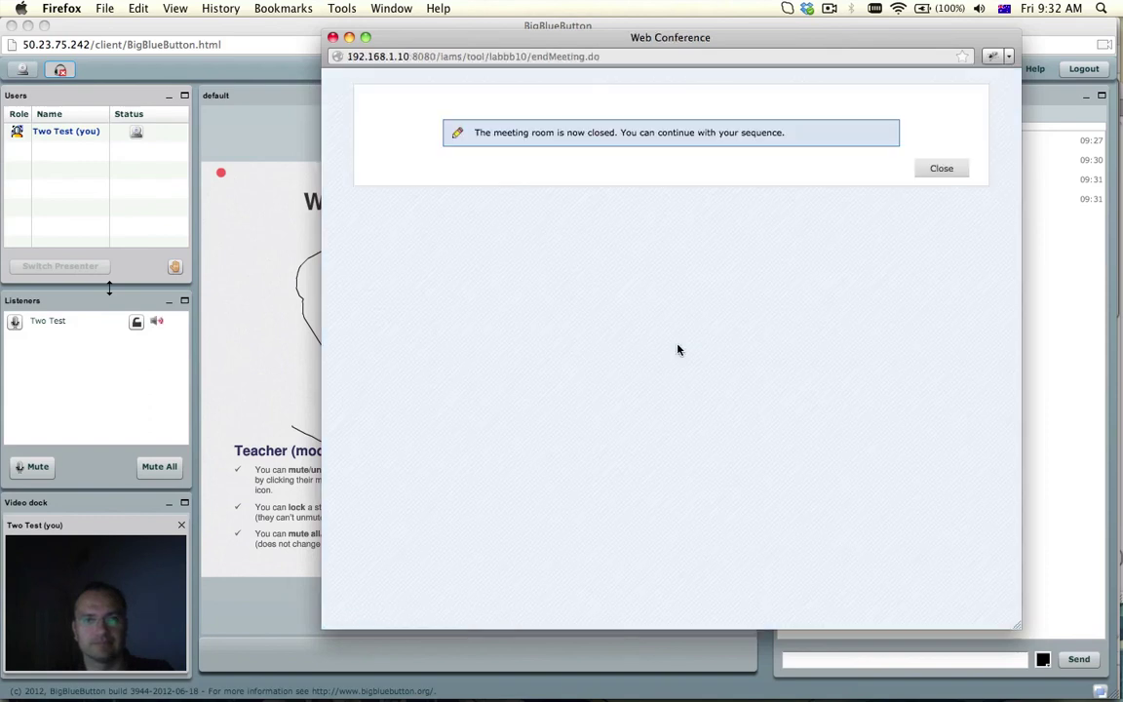
{"action": "left_click", "coordinate": [940, 170]}
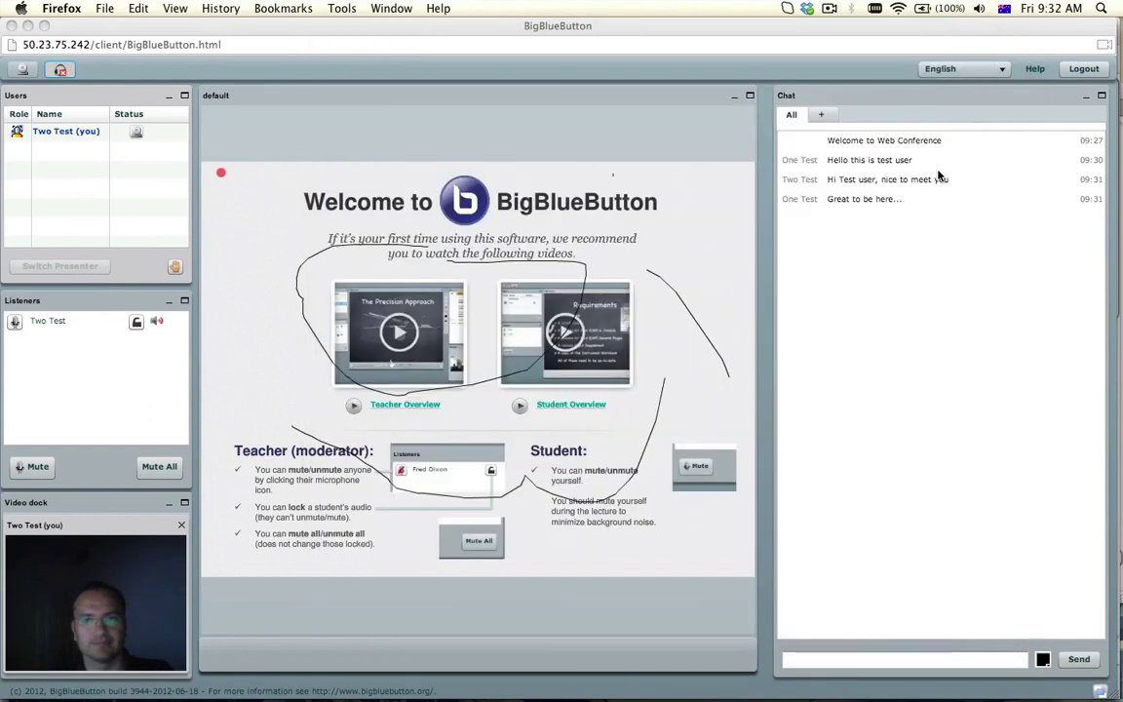
{"action": "key", "text": "super+Tab"}
{"action": "key", "text": "super+Tab"}
{"action": "key", "text": "super+Tab"}
{"action": "key", "text": "super+Tab"}
{"action": "key", "text": "super+Tab"}
{"action": "key", "text": "super+Tab"}
{"action": "key", "text": "super+Tab"}
{"action": "key", "text": "super+Tab"}
{"action": "key", "text": "super+Tab"}
{"action": "key", "text": "super+Tab"}
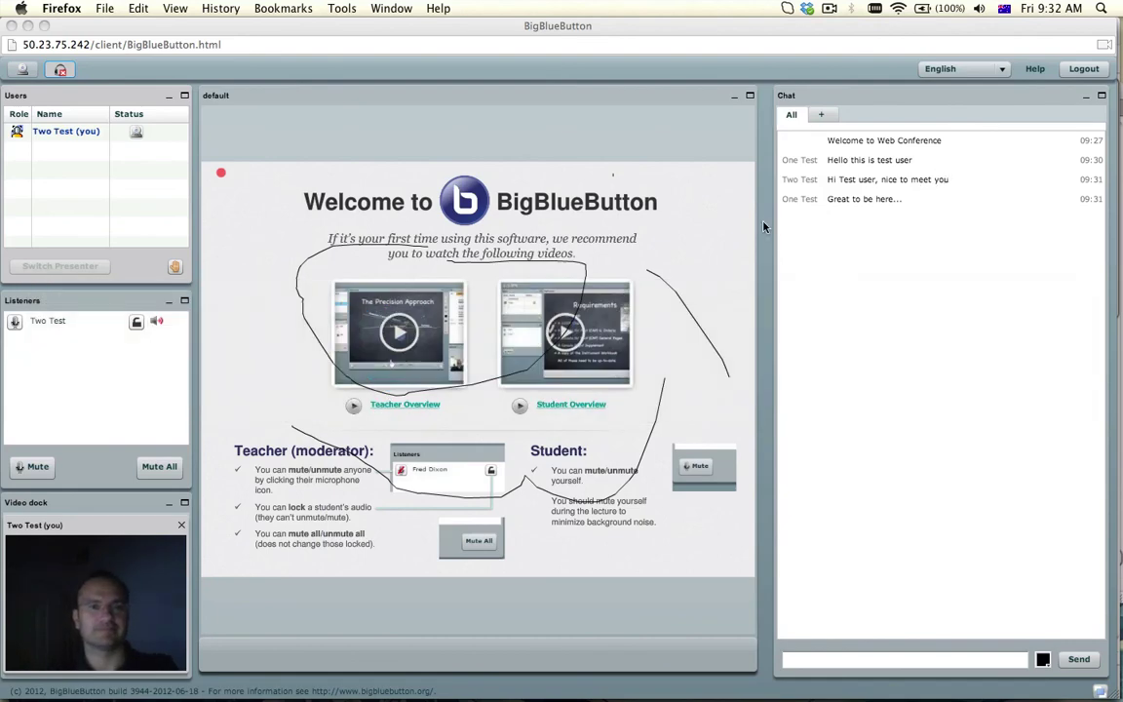
{"action": "mouse_move", "coordinate": [592, 672]}
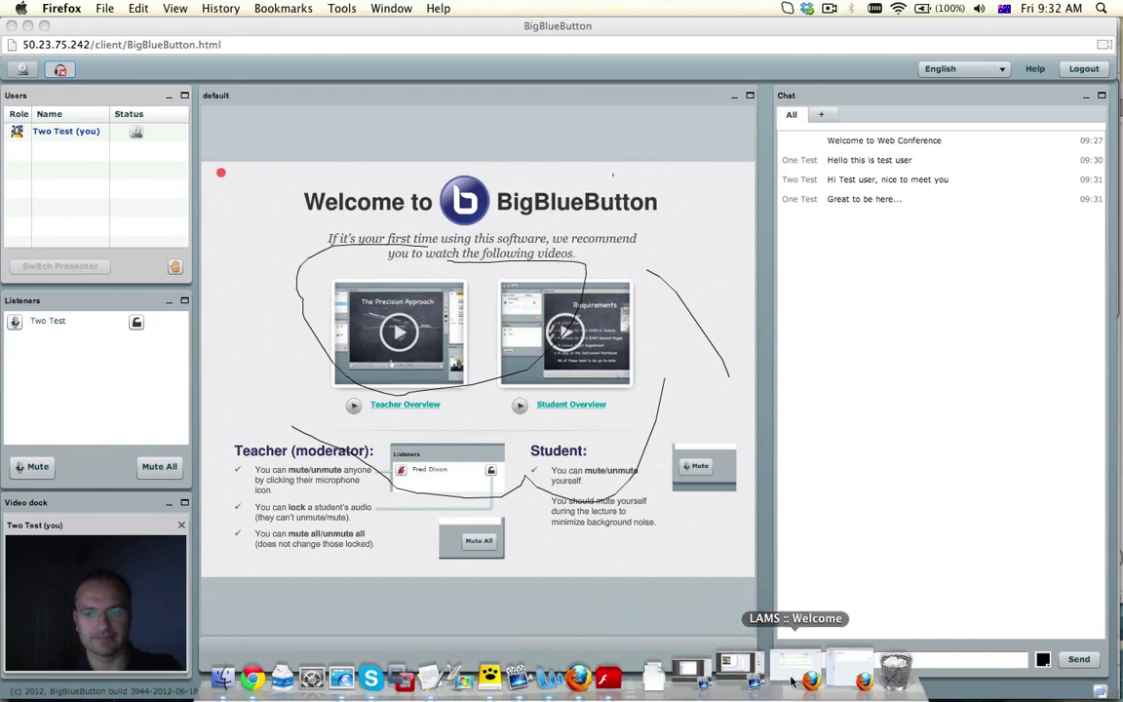
Back in the LAMS Learner window, finish the Web Conference 123 activity
{"action": "left_click", "coordinate": [824, 670]}
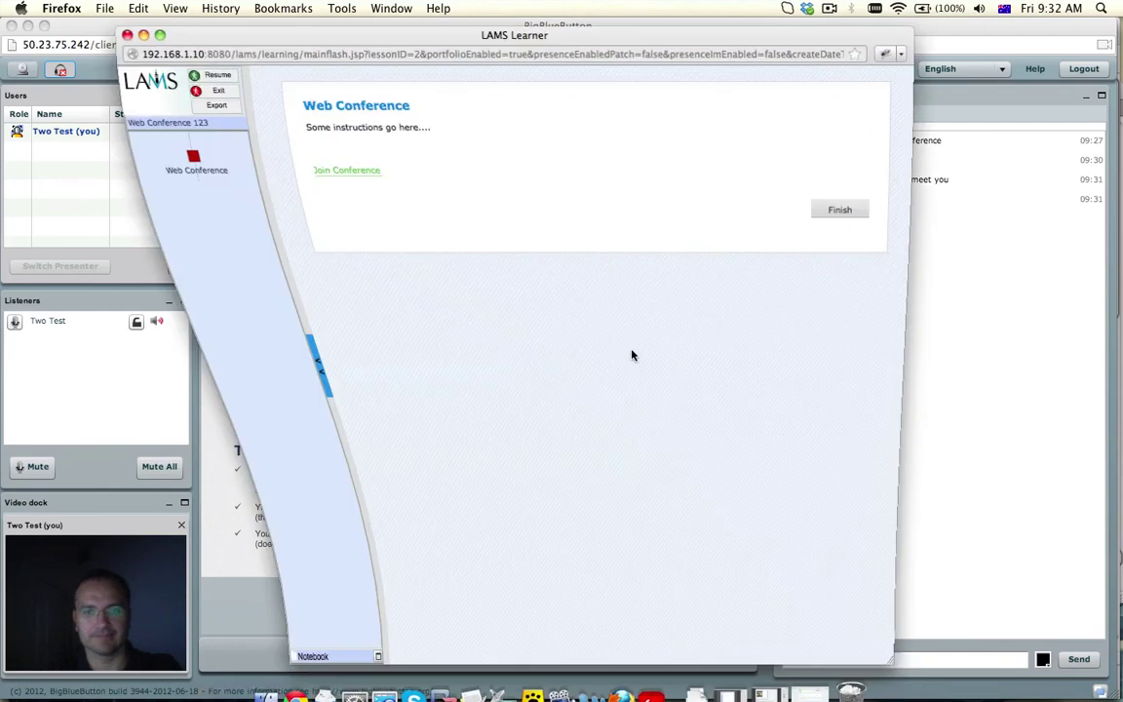
{"action": "left_click", "coordinate": [838, 211]}
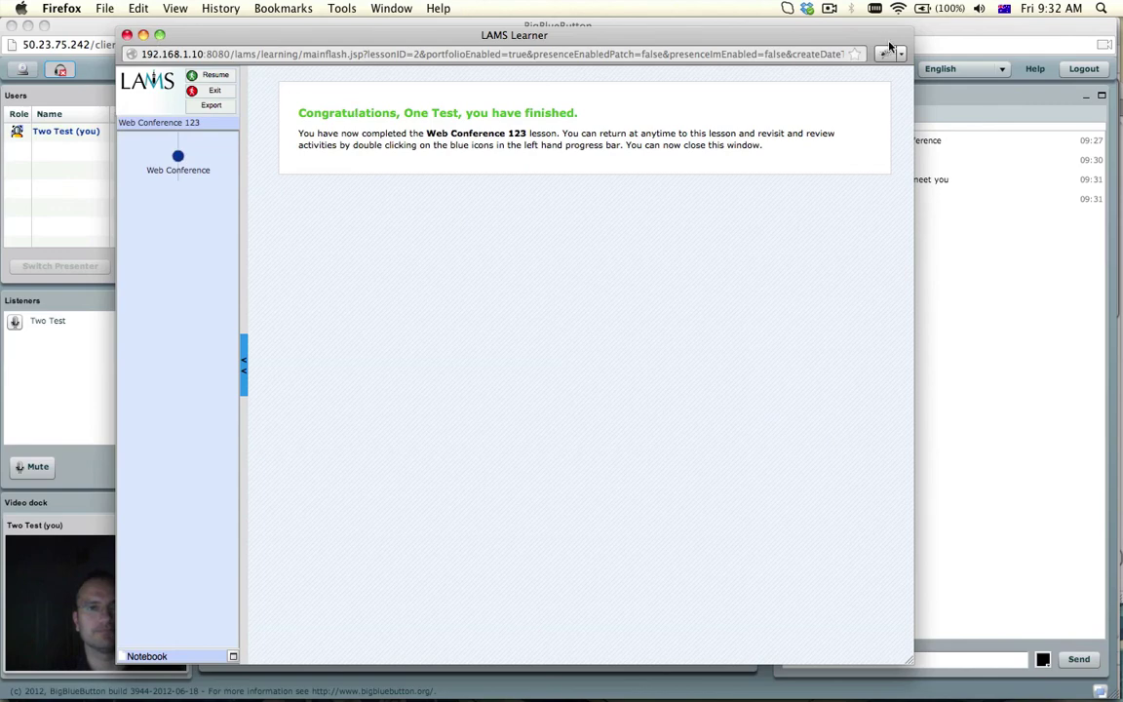
{"action": "left_click", "coordinate": [830, 8]}
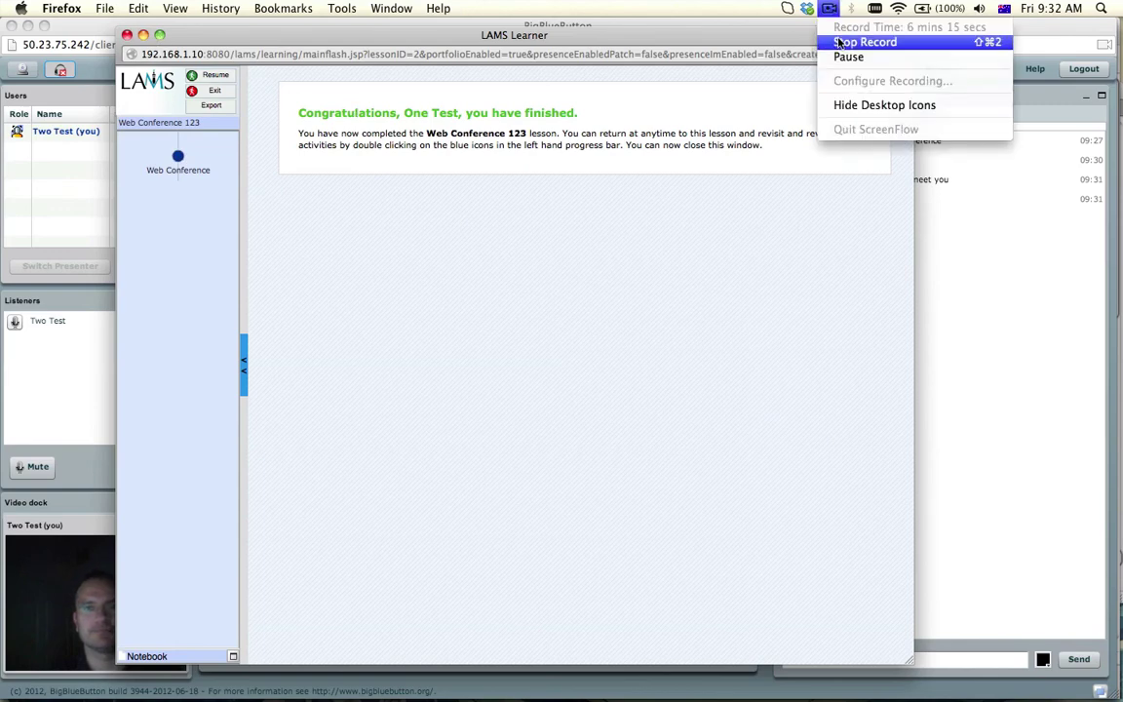